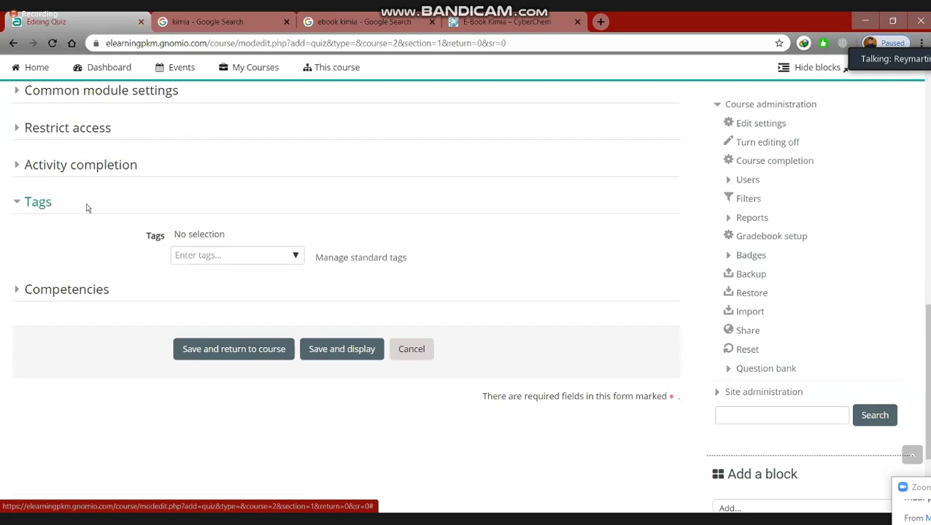
Step: Check the quiz's Tags and Competencies settings without changing them, and save and display the quiz
{"action": "left_click", "coordinate": [207, 255]}
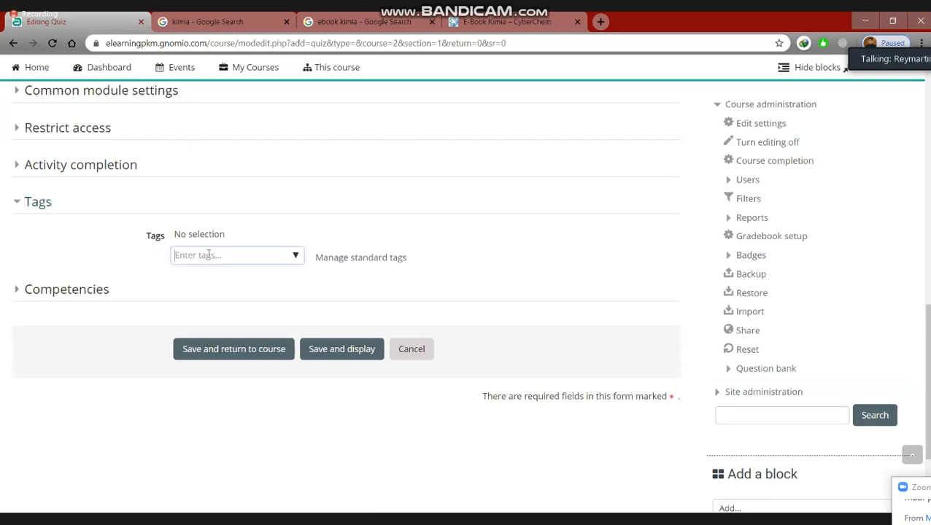
{"action": "left_click", "coordinate": [46, 213]}
{"action": "left_click", "coordinate": [64, 238]}
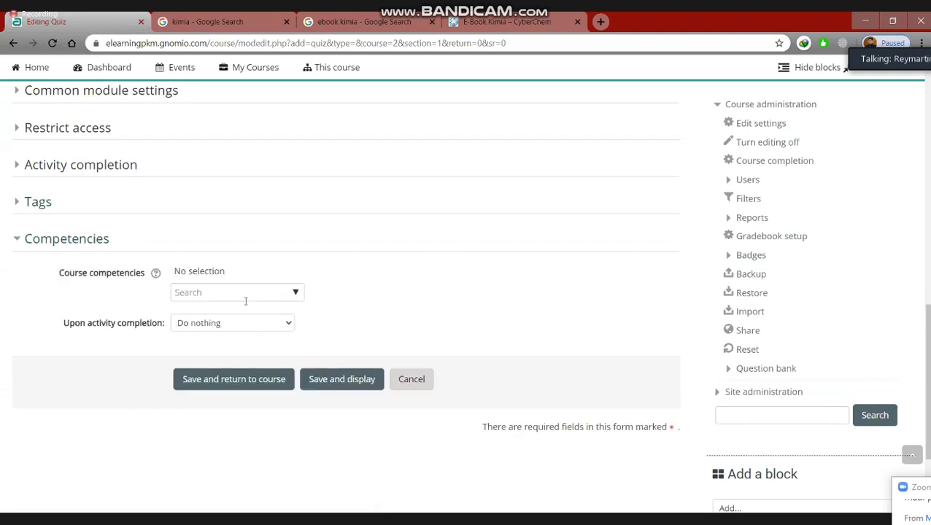
{"action": "left_click", "coordinate": [57, 241]}
{"action": "scroll", "coordinate": [312, 270], "scroll_direction": "up", "scroll_amount": 4}
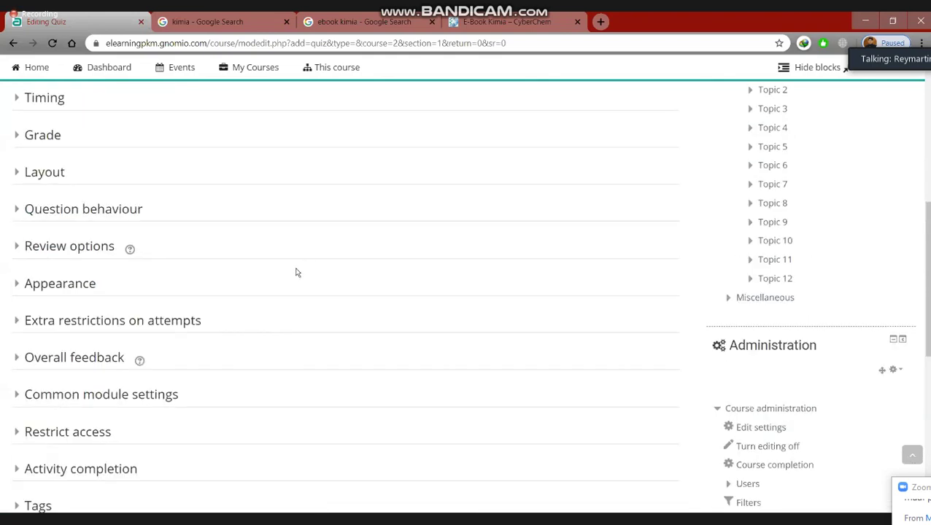
{"action": "scroll", "coordinate": [268, 271], "scroll_direction": "up", "scroll_amount": 5}
{"action": "scroll", "coordinate": [268, 272], "scroll_direction": "down", "scroll_amount": 4}
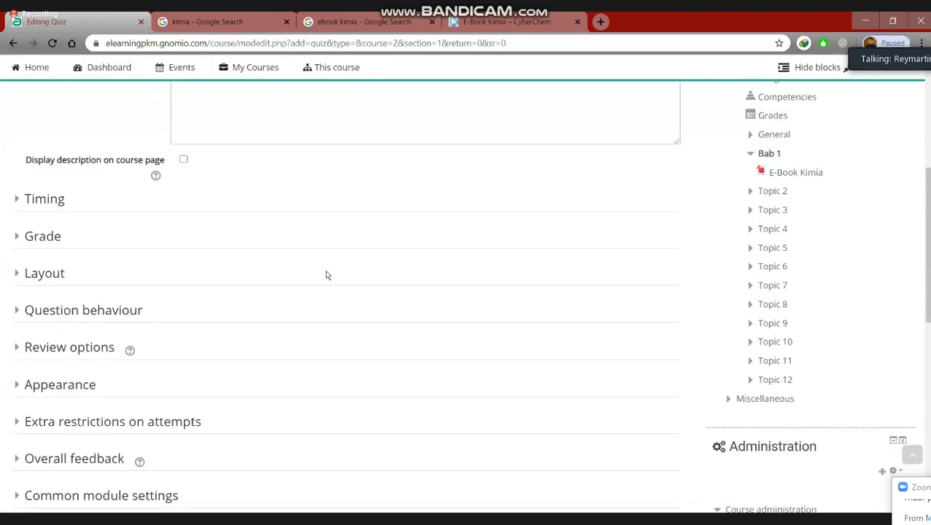
{"action": "scroll", "coordinate": [355, 201], "scroll_direction": "down", "scroll_amount": 10}
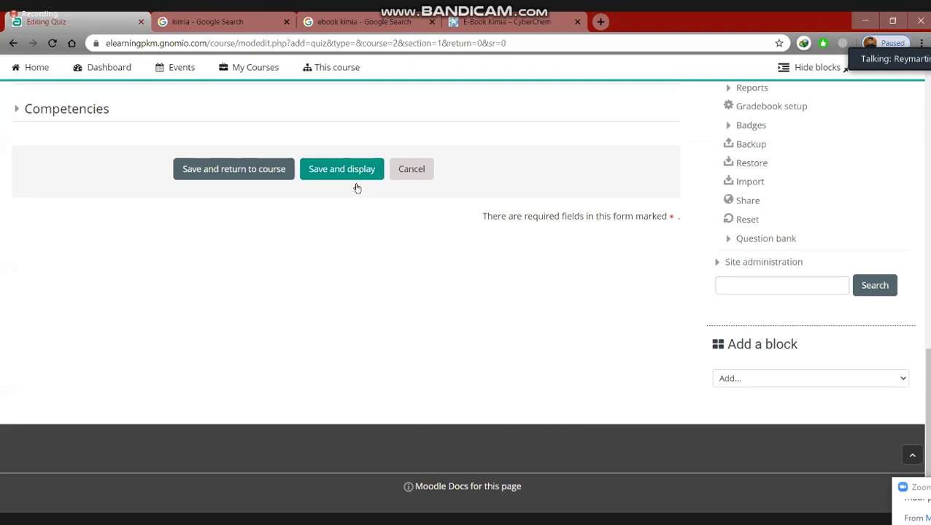
{"action": "left_click", "coordinate": [356, 182]}
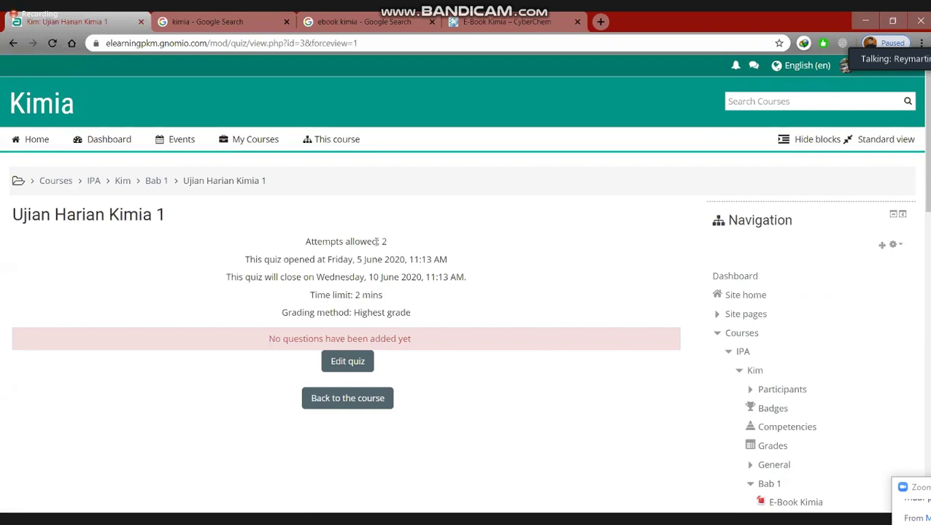
Step: Open Ujian Harian Kimia 1 for question editing and start adding a new question
{"action": "scroll", "coordinate": [374, 289], "scroll_direction": "down", "scroll_amount": 2}
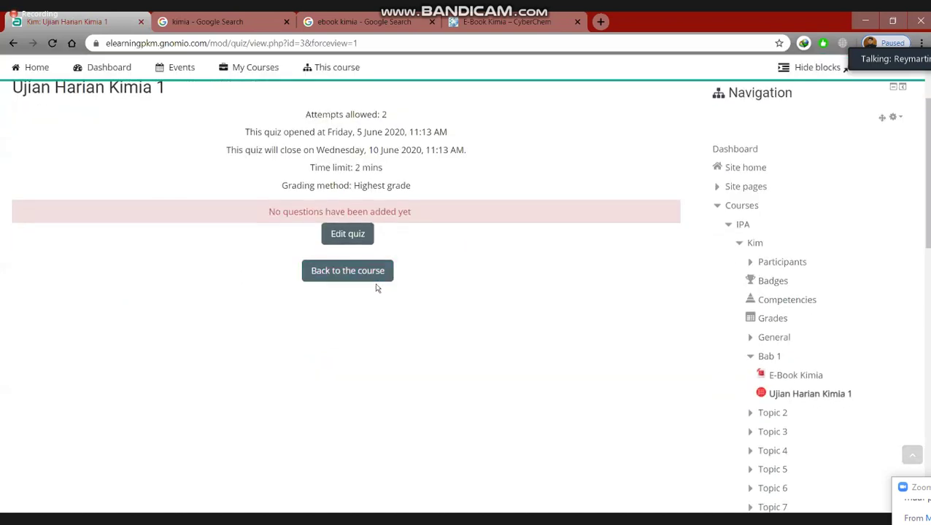
{"action": "scroll", "coordinate": [363, 291], "scroll_direction": "up", "scroll_amount": 2}
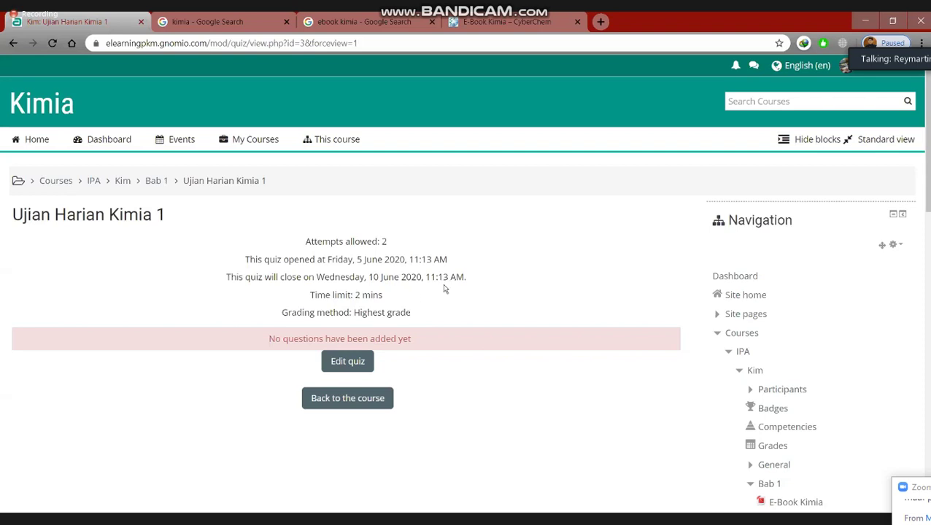
{"action": "scroll", "coordinate": [345, 240], "scroll_direction": "down", "scroll_amount": 2}
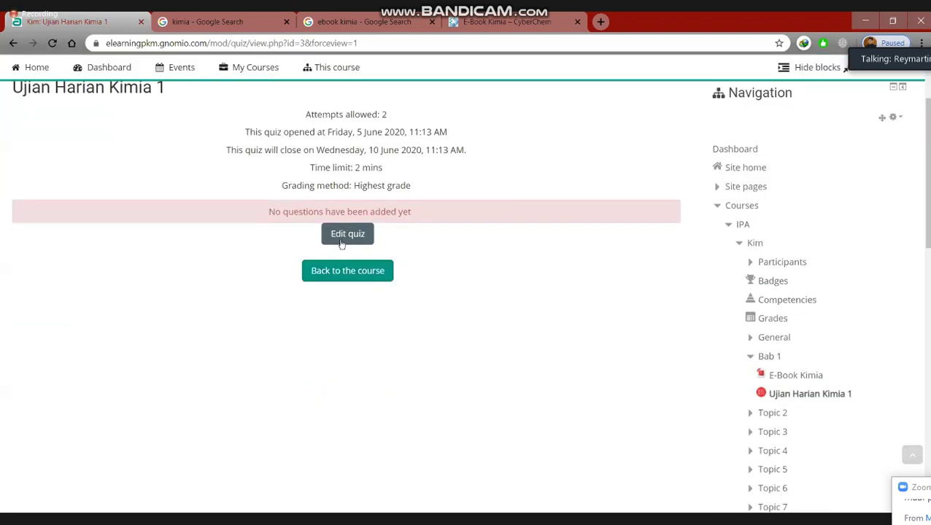
{"action": "scroll", "coordinate": [372, 318], "scroll_direction": "up", "scroll_amount": 2}
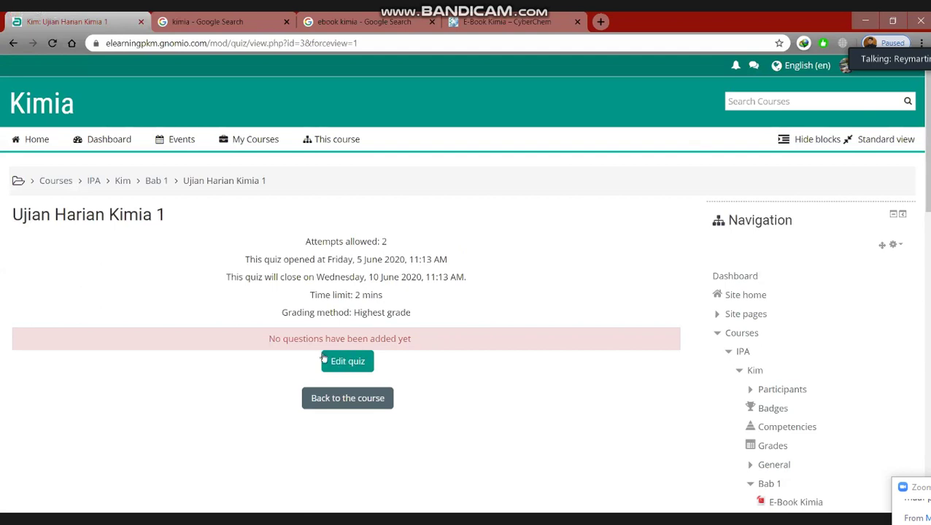
{"action": "left_click", "coordinate": [341, 360]}
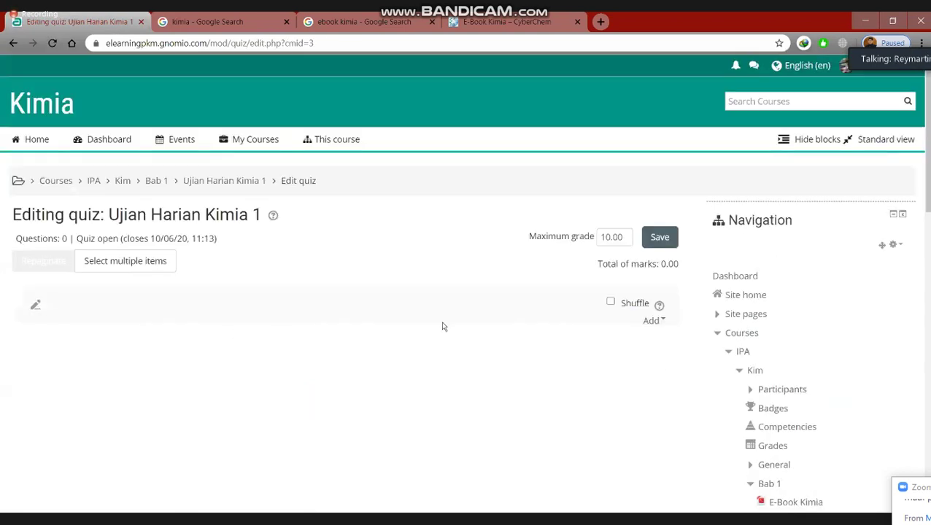
{"action": "left_click", "coordinate": [653, 321]}
{"action": "left_click", "coordinate": [631, 261]}
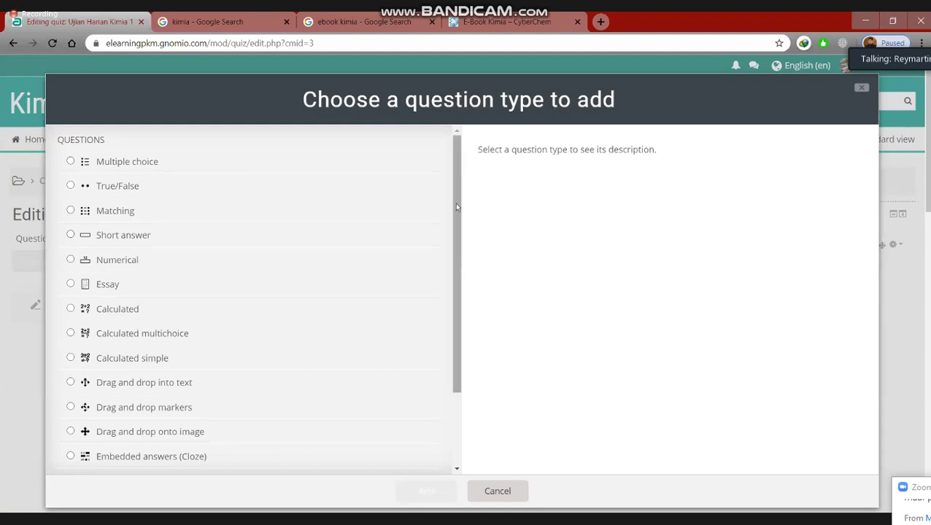
Step: Examine the descriptions of the available question types, from Multiple choice through Calculated
{"action": "scroll", "coordinate": [455, 202], "scroll_direction": "down", "scroll_amount": 1}
{"action": "scroll", "coordinate": [460, 202], "scroll_direction": "up", "scroll_amount": 1}
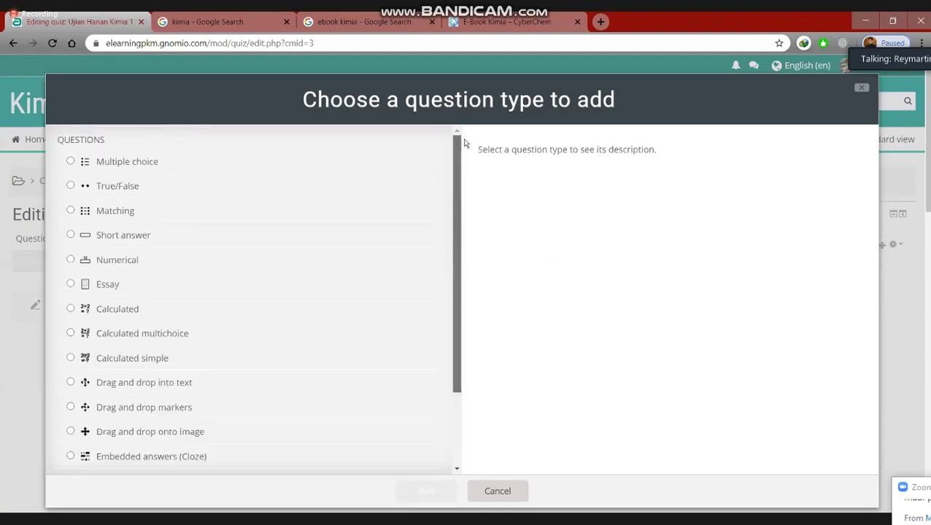
{"action": "left_click", "coordinate": [135, 164]}
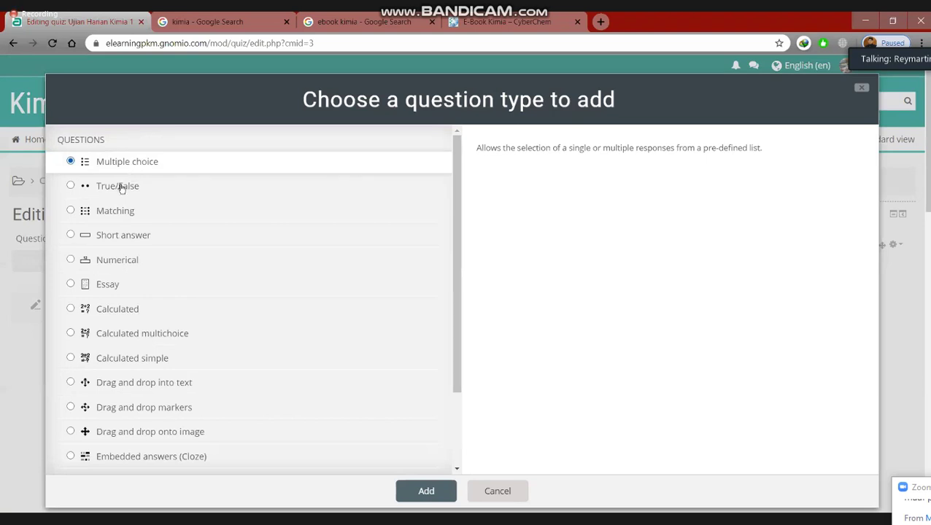
{"action": "left_click", "coordinate": [120, 191]}
{"action": "left_click", "coordinate": [115, 217]}
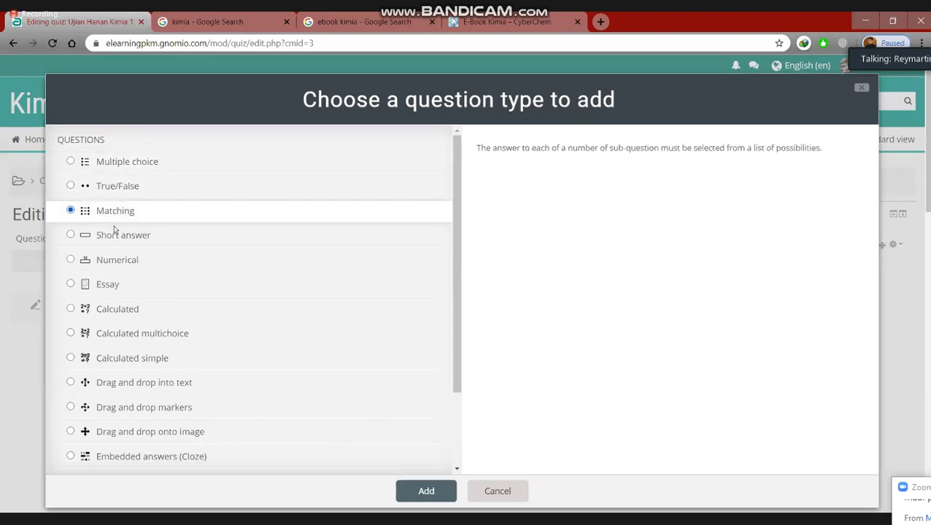
{"action": "left_click", "coordinate": [115, 243]}
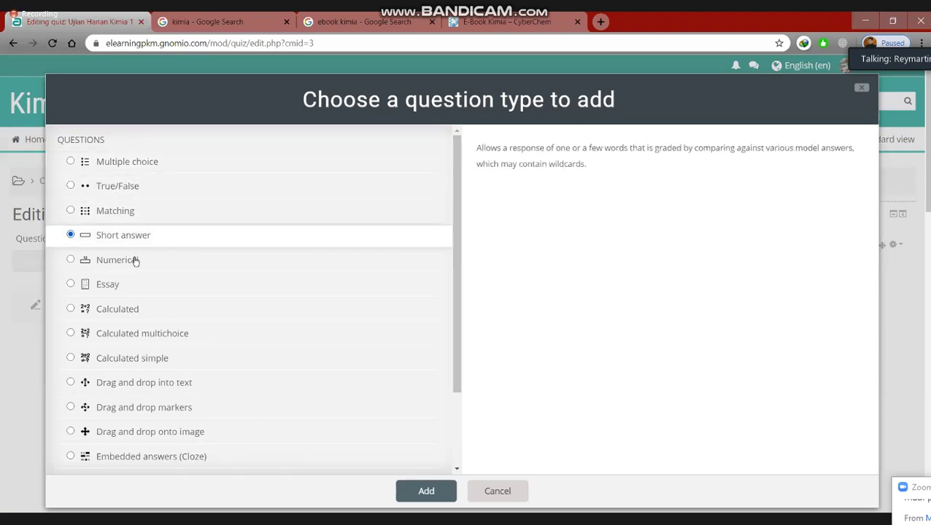
{"action": "left_click", "coordinate": [128, 264]}
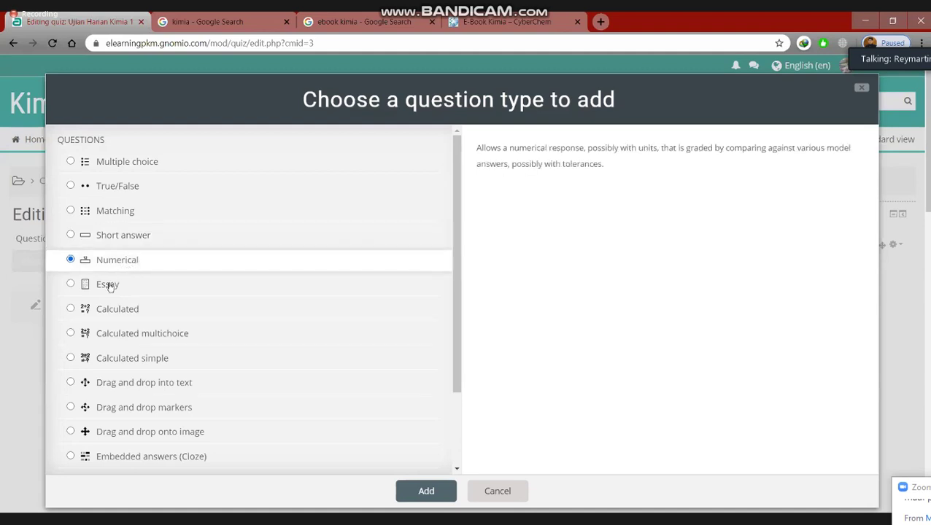
{"action": "left_click", "coordinate": [110, 286]}
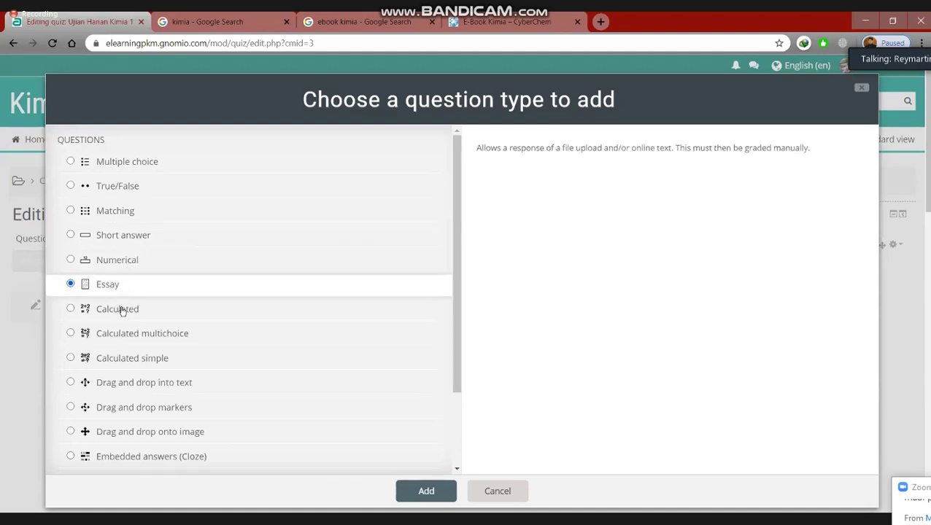
{"action": "left_click", "coordinate": [199, 311]}
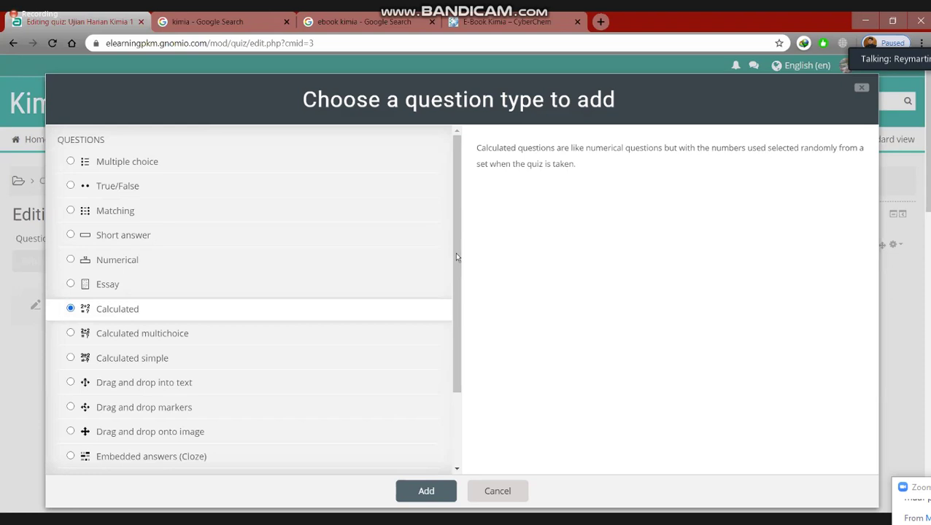
{"action": "scroll", "coordinate": [453, 327], "scroll_direction": "down", "scroll_amount": 3}
{"action": "scroll", "coordinate": [218, 241], "scroll_direction": "up", "scroll_amount": 3}
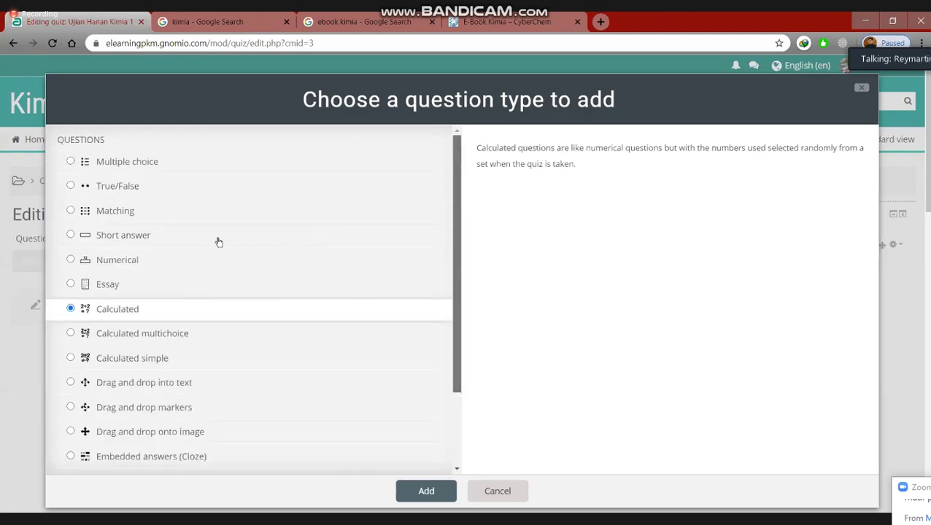
Step: Add a Multiple choice question and keep it in the category Default for Kim
{"action": "left_click", "coordinate": [116, 162]}
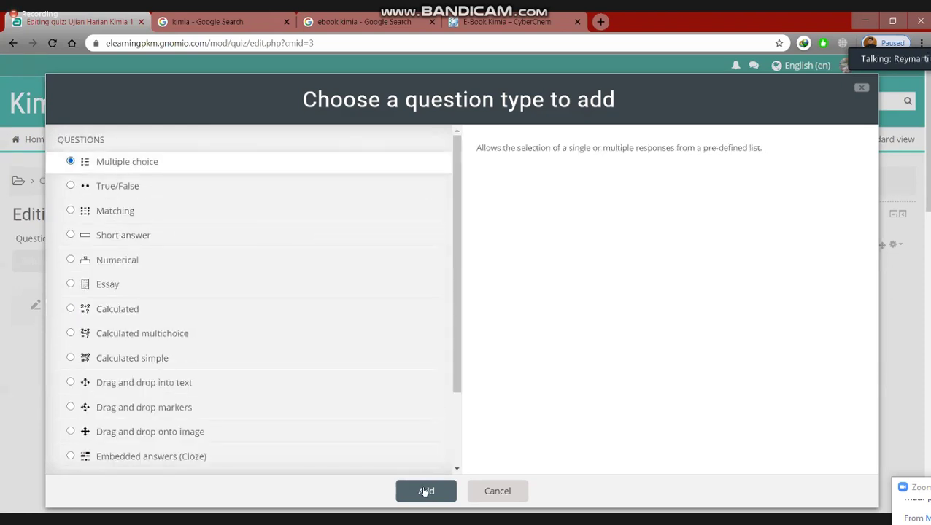
{"action": "left_click", "coordinate": [422, 490]}
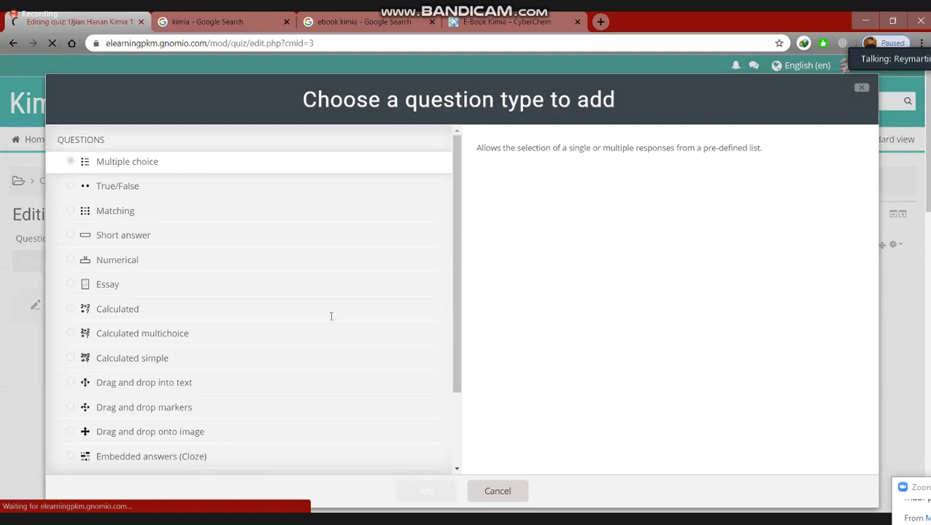
{"action": "scroll", "coordinate": [313, 292], "scroll_direction": "down", "scroll_amount": 2}
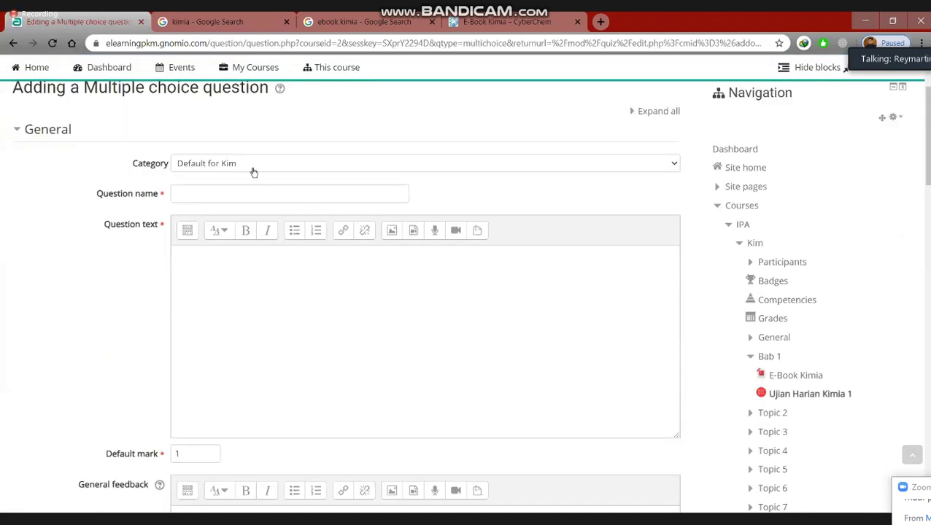
{"action": "left_click", "coordinate": [289, 167]}
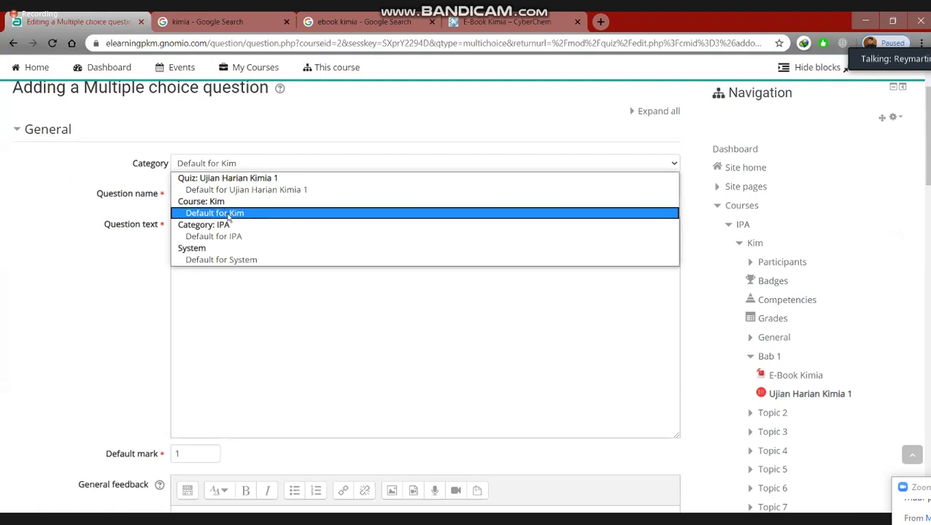
{"action": "left_click", "coordinate": [226, 213]}
Step: Name the multiple choice question "Nomor 1"
{"action": "left_click", "coordinate": [207, 196]}
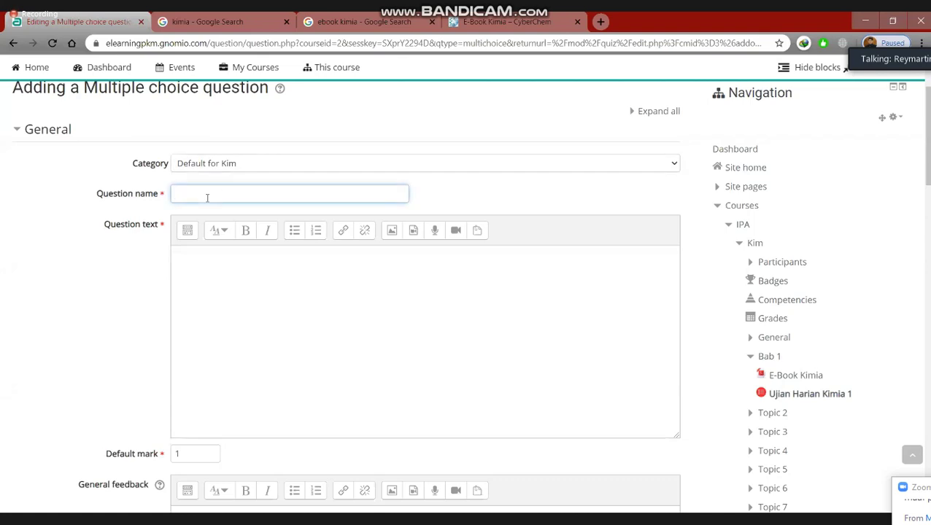
{"action": "type", "text": "pERTANYA"}
{"action": "key", "text": "BackSpace"}
{"action": "key", "text": "BackSpace"}
{"action": "key", "text": "BackSpace"}
{"action": "key", "text": "BackSpace"}
{"action": "key", "text": "BackSpace"}
{"action": "key", "text": "BackSpace"}
{"action": "key", "text": "BackSpace"}
{"action": "type", "text": "Perta"}
{"action": "key", "text": "BackSpace"}
{"action": "key", "text": "BackSpace"}
{"action": "key", "text": "BackSpace"}
{"action": "key", "text": "BackSpace"}
{"action": "type", "text": "Np"}
{"action": "key", "text": "BackSpace"}
{"action": "type", "text": "omor 1"}
Step: Enter the question text "Pada Laruan NaCl, mengandung apa...."
{"action": "left_click", "coordinate": [241, 267]}
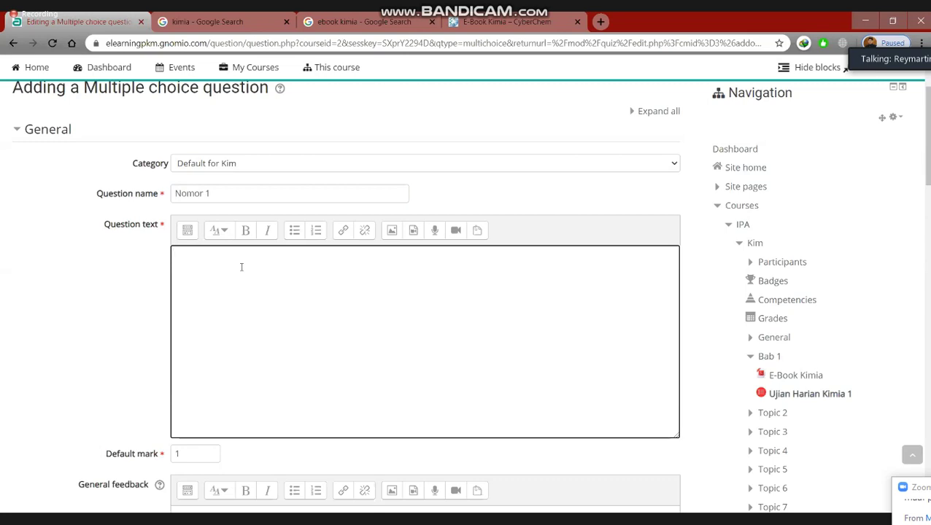
{"action": "type", "text": "Pada Laruan Na"}
{"action": "key", "text": "BackSpace"}
{"action": "type", "text": "l"}
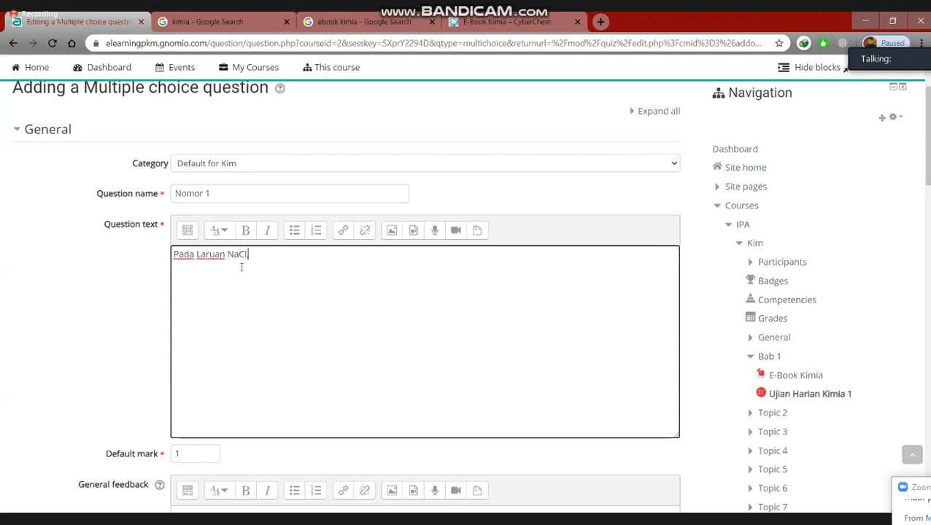
{"action": "type", "text": ", menga"}
{"action": "key", "text": "BackSpace"}
{"action": "type", "text": "ngandung "}
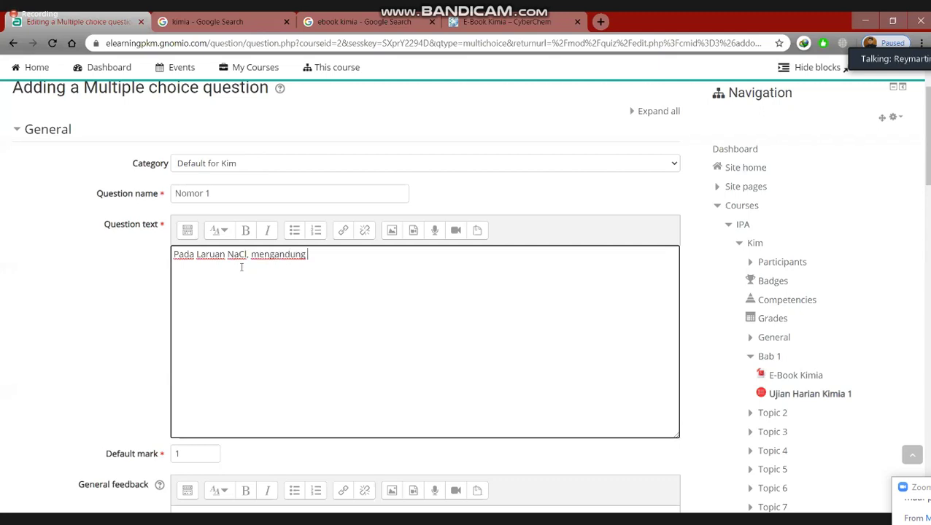
{"action": "type", "text": "apa...."}
Step: Set the question's default mark to 1
{"action": "scroll", "coordinate": [262, 268], "scroll_direction": "down", "scroll_amount": 3}
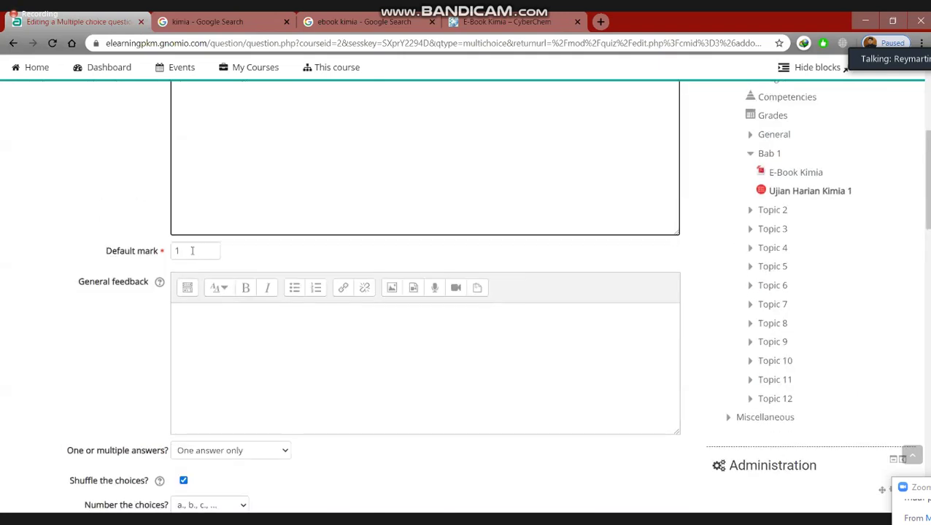
{"action": "left_click", "coordinate": [189, 250]}
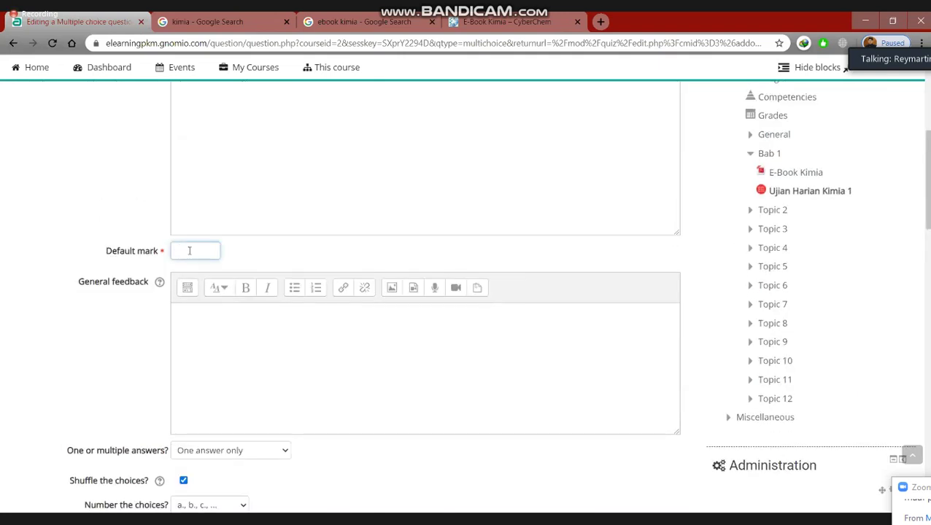
{"action": "type", "text": "1"}
{"action": "key", "text": "BackSpace"}
Step: Allow one answer only for the question, leaving the general feedback empty
{"action": "scroll", "coordinate": [193, 219], "scroll_direction": "down", "scroll_amount": 2}
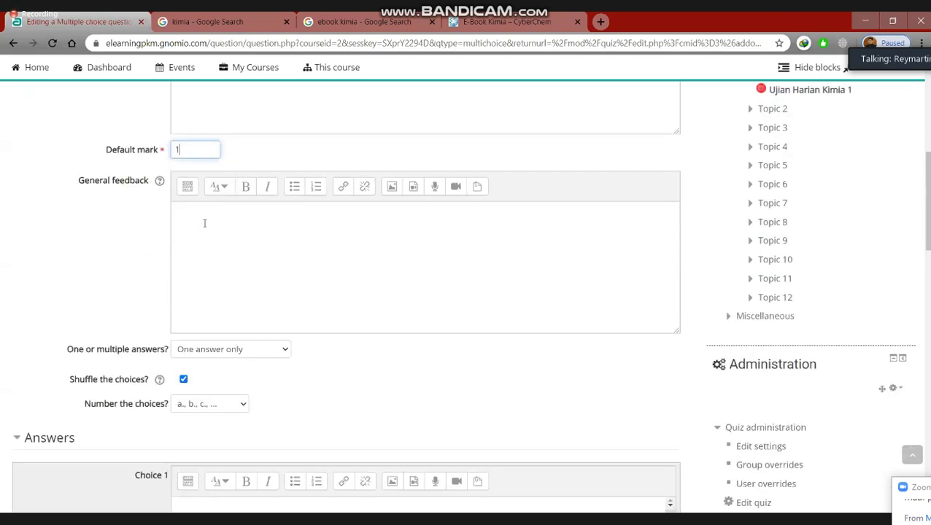
{"action": "scroll", "coordinate": [233, 235], "scroll_direction": "down", "scroll_amount": 2}
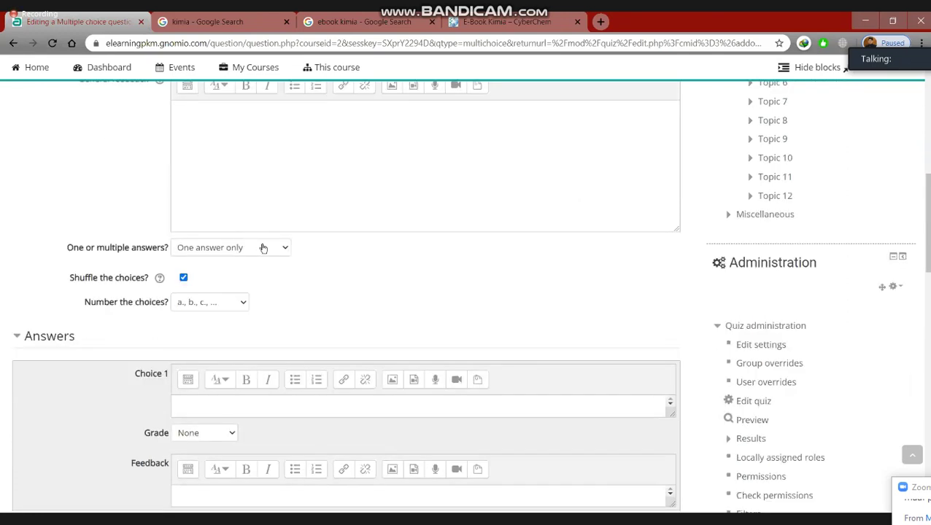
{"action": "left_click", "coordinate": [280, 249]}
{"action": "left_click", "coordinate": [285, 251]}
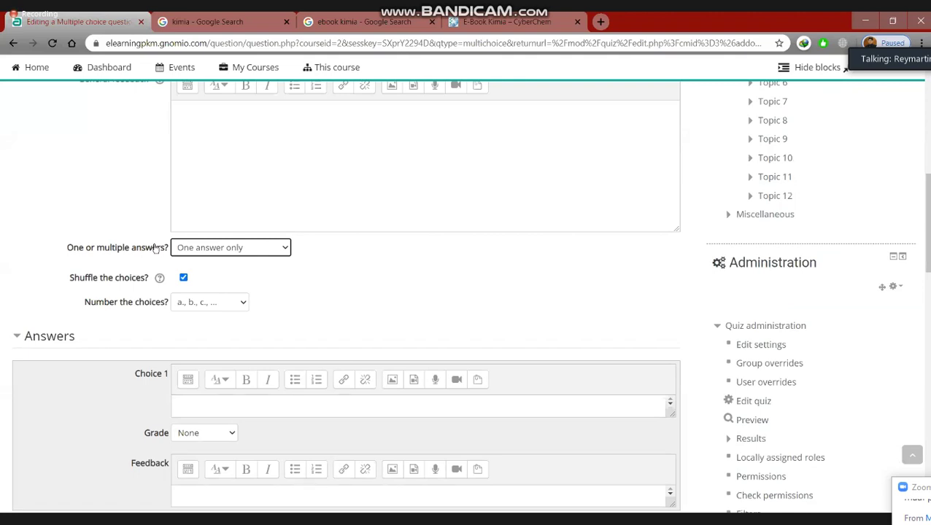
{"action": "left_click", "coordinate": [274, 248]}
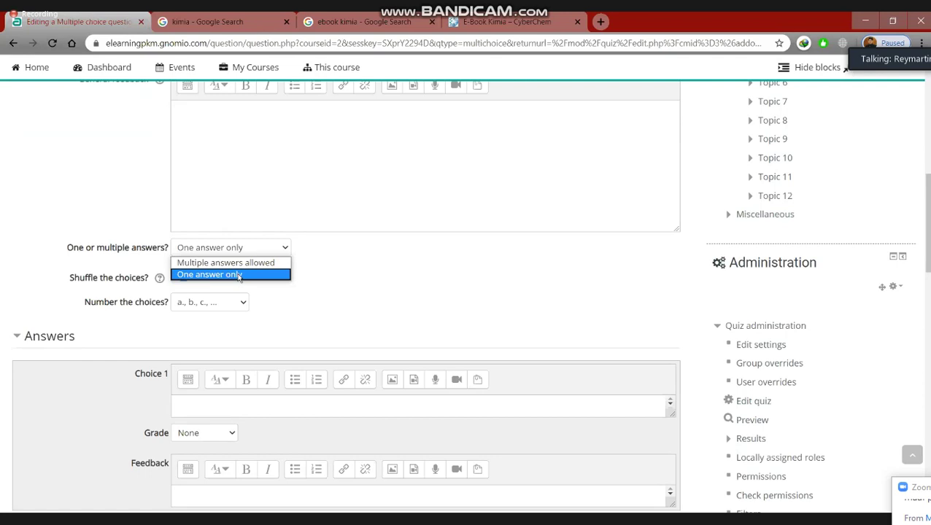
{"action": "left_click", "coordinate": [238, 275]}
{"action": "scroll", "coordinate": [187, 225], "scroll_direction": "down", "scroll_amount": 2}
{"action": "scroll", "coordinate": [123, 275], "scroll_direction": "up", "scroll_amount": 1}
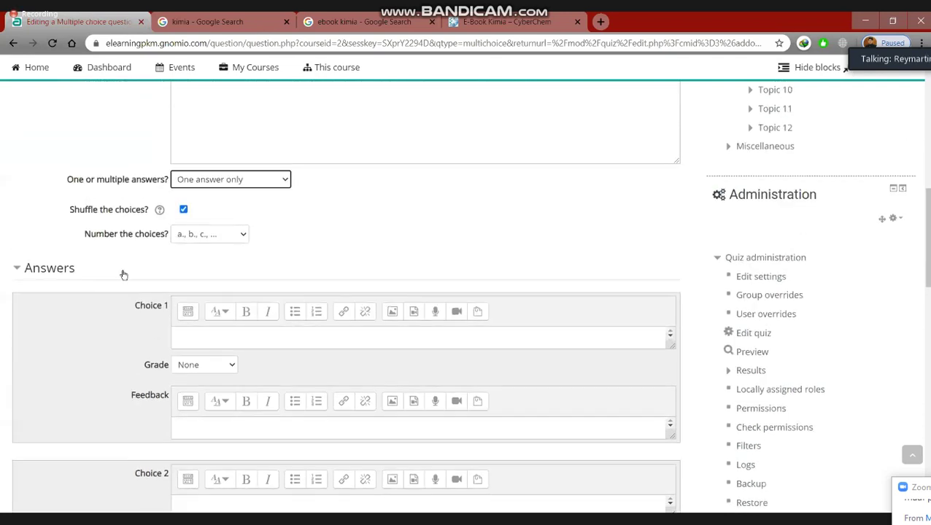
Step: Turn off shuffling of the choices and set their numbering to "a., b., c., ..."
{"action": "scroll", "coordinate": [123, 275], "scroll_direction": "up", "scroll_amount": 1}
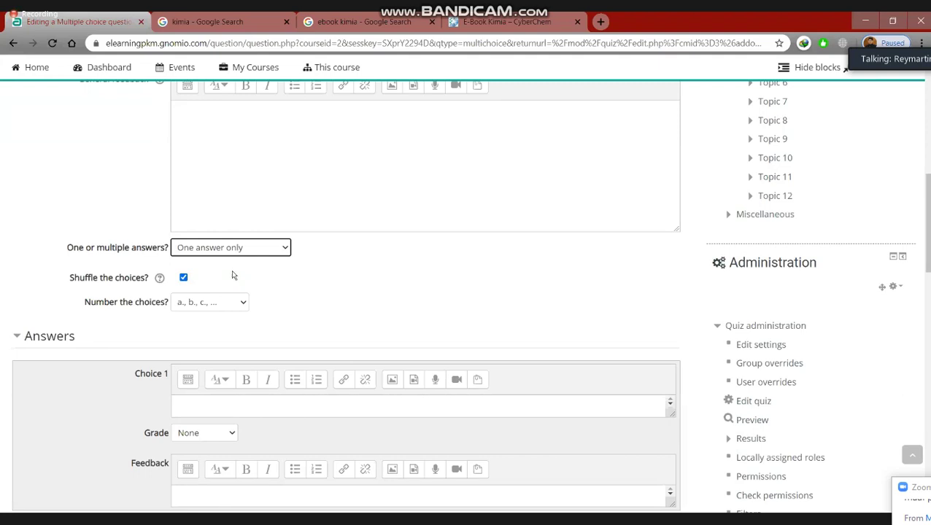
{"action": "scroll", "coordinate": [227, 278], "scroll_direction": "down", "scroll_amount": 2}
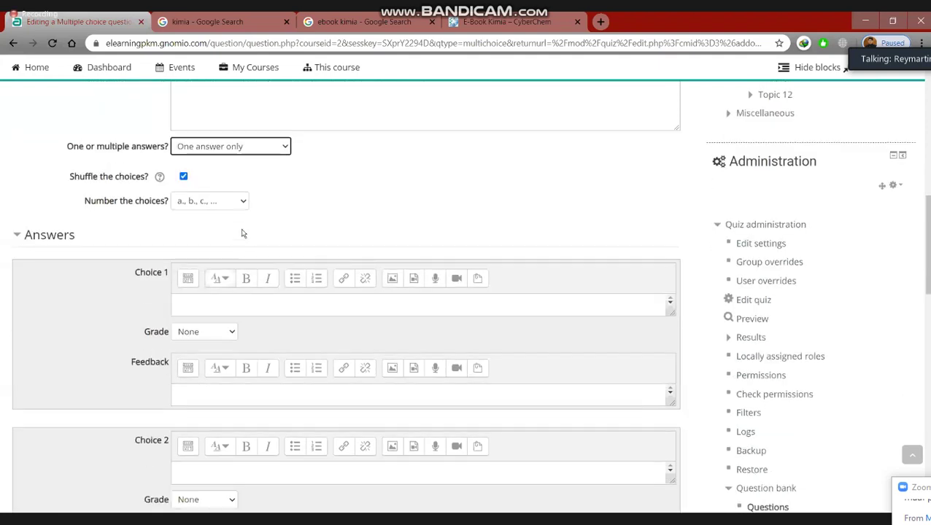
{"action": "scroll", "coordinate": [225, 255], "scroll_direction": "up", "scroll_amount": 2}
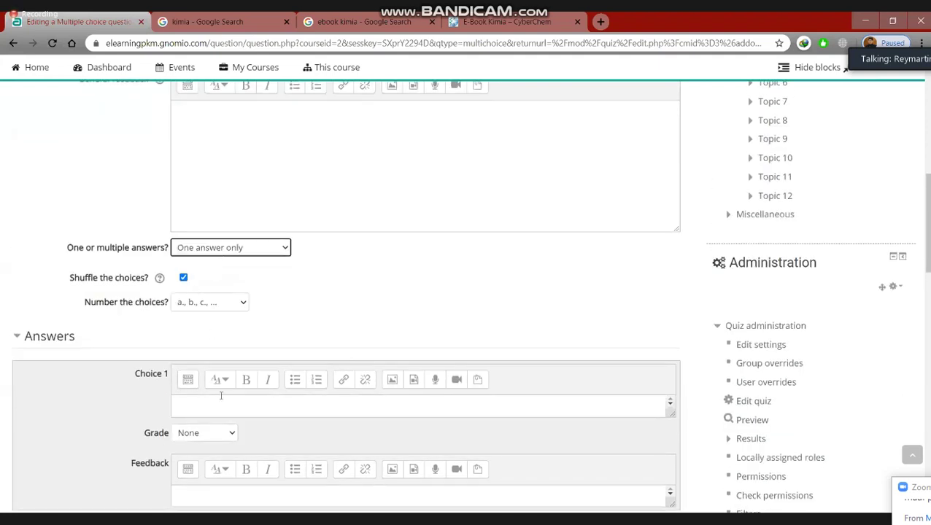
{"action": "scroll", "coordinate": [225, 392], "scroll_direction": "down", "scroll_amount": 4}
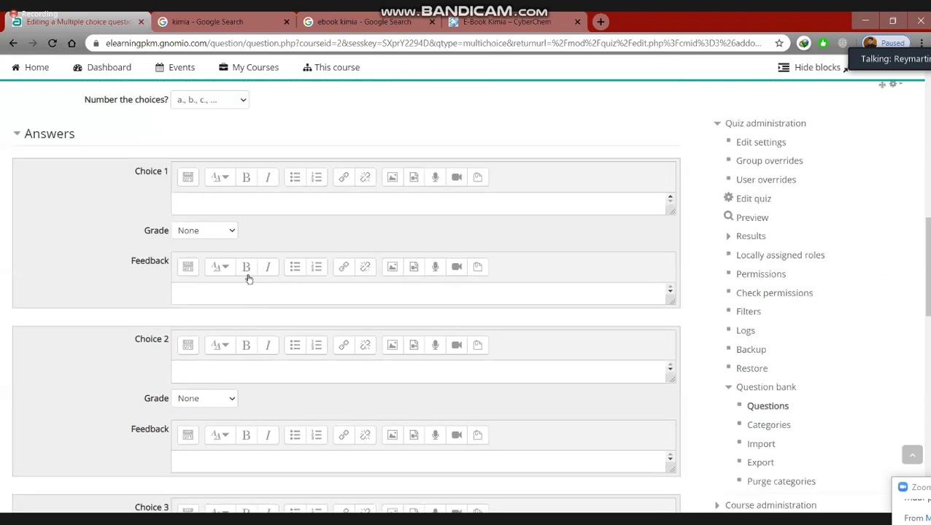
{"action": "scroll", "coordinate": [236, 327], "scroll_direction": "up", "scroll_amount": 4}
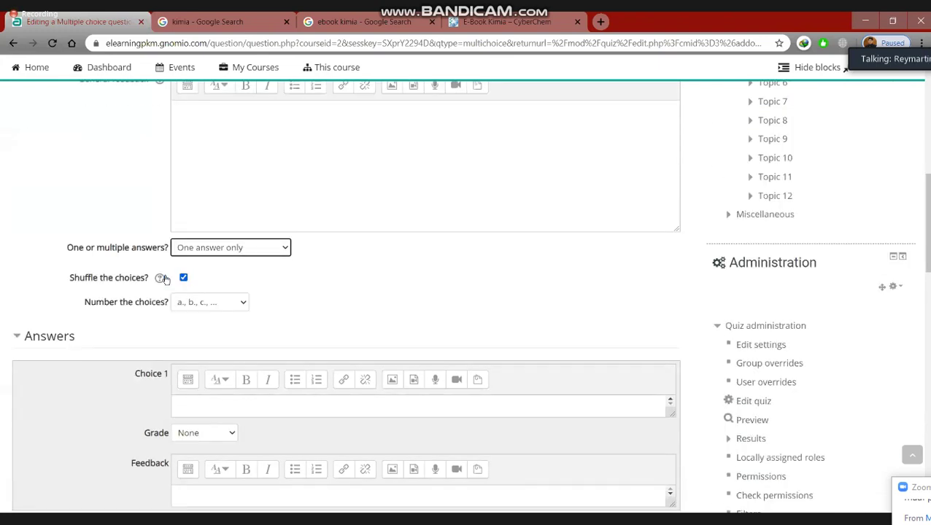
{"action": "left_click", "coordinate": [224, 279]}
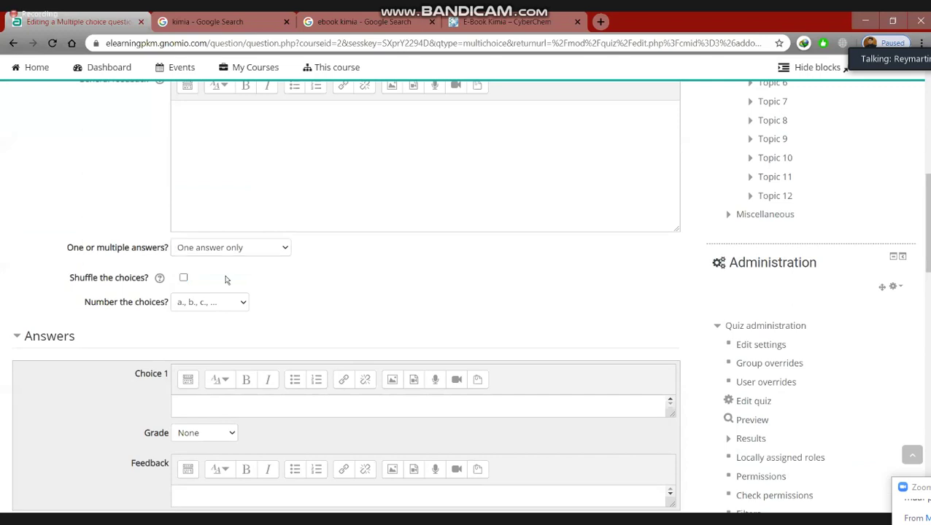
{"action": "scroll", "coordinate": [228, 279], "scroll_direction": "down", "scroll_amount": 2}
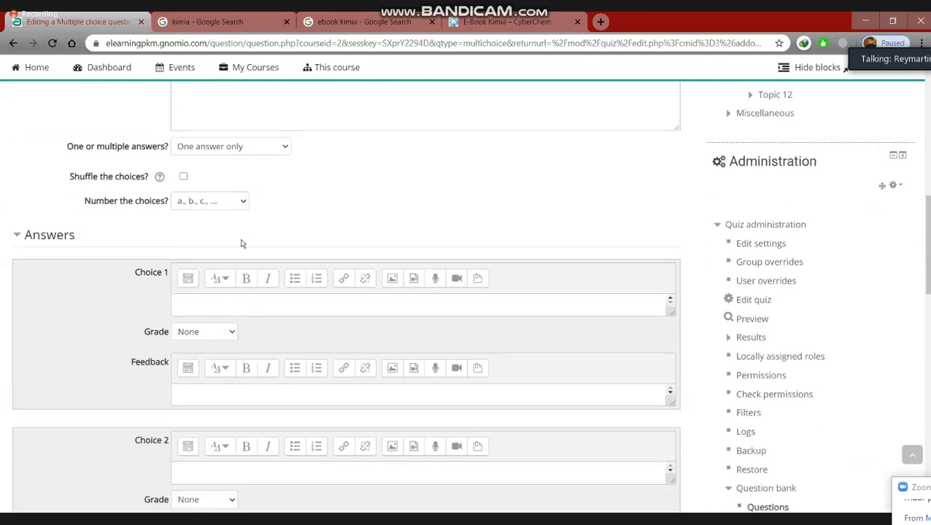
{"action": "left_click", "coordinate": [244, 203]}
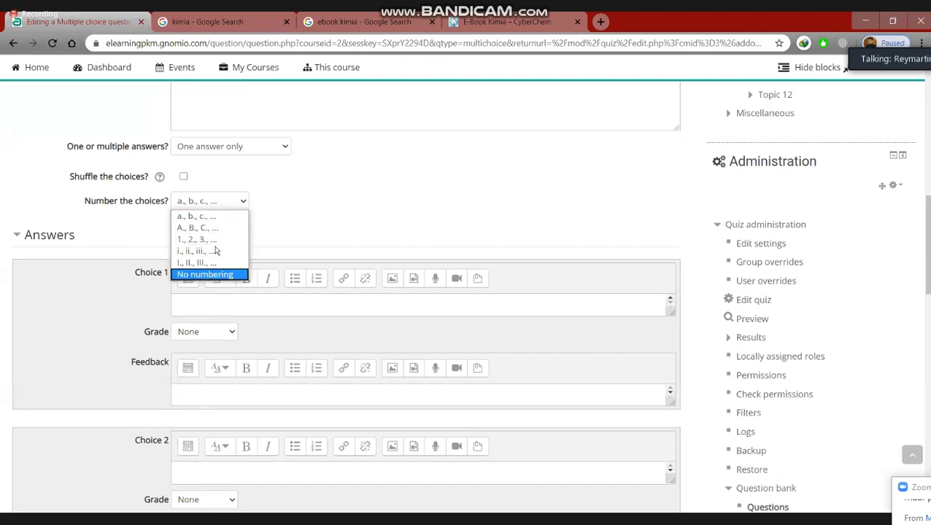
{"action": "left_click", "coordinate": [214, 218]}
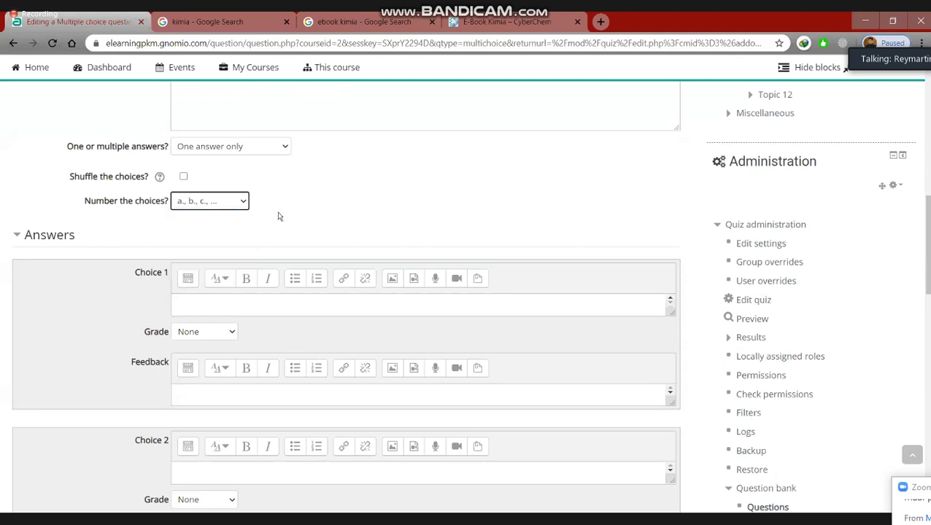
Step: Enter "jawaban 1" as Choice 1 and set its grade to 100%
{"action": "scroll", "coordinate": [220, 205], "scroll_direction": "down", "scroll_amount": 2}
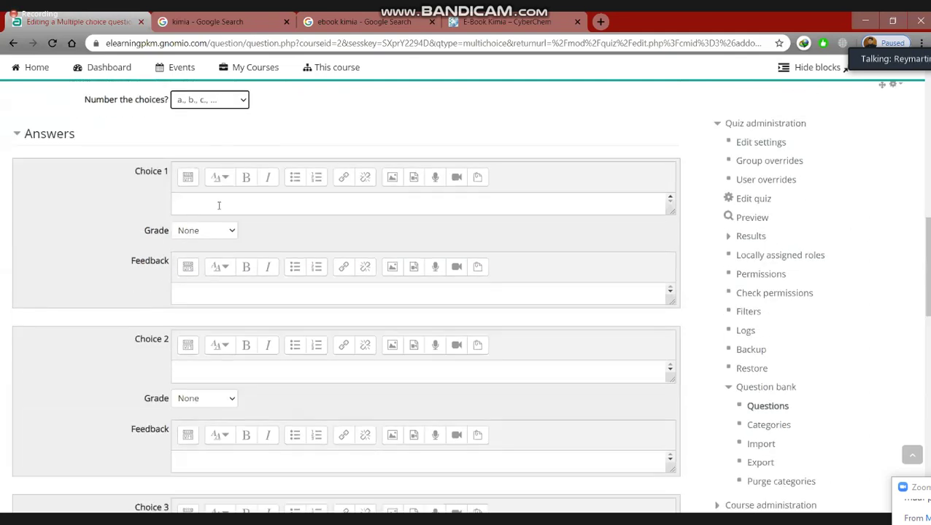
{"action": "left_click", "coordinate": [219, 205]}
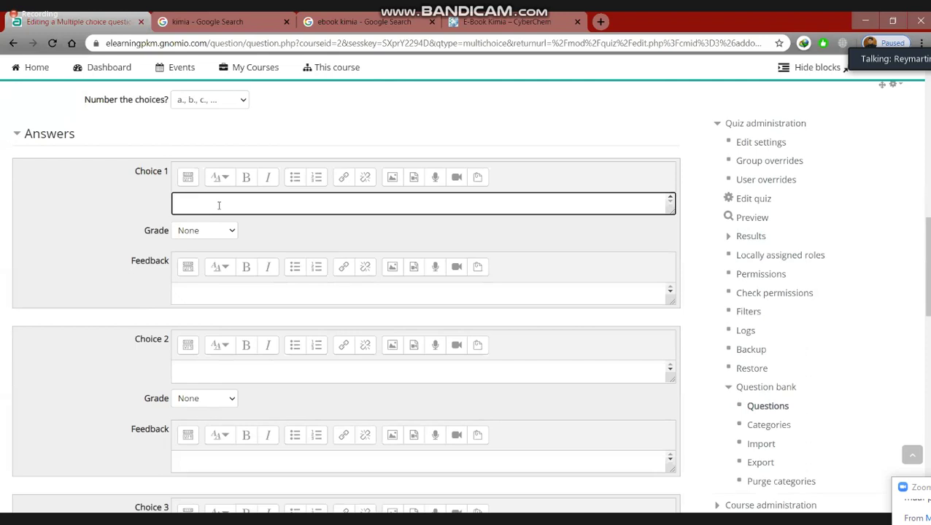
{"action": "type", "text": "jawaban 1"}
{"action": "left_click", "coordinate": [204, 230]}
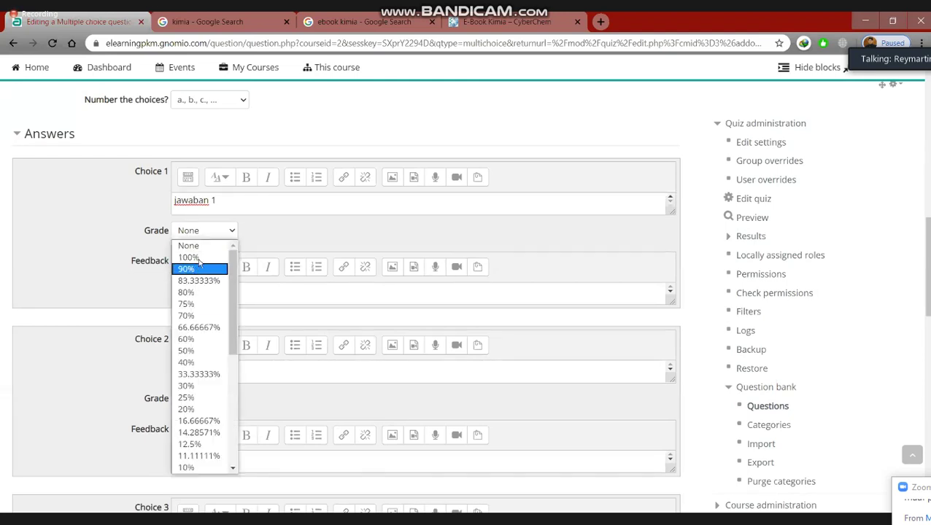
{"action": "key", "text": "Return"}
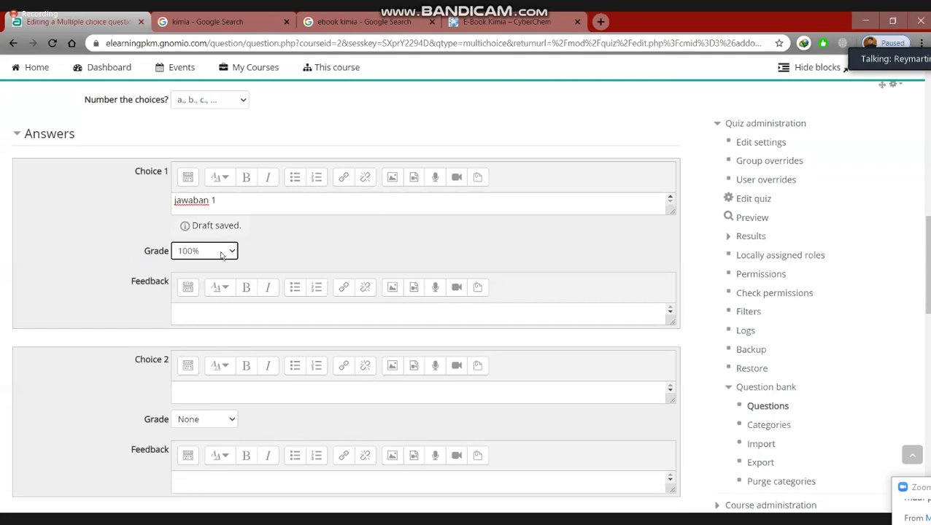
{"action": "scroll", "coordinate": [211, 235], "scroll_direction": "down", "scroll_amount": 1}
{"action": "scroll", "coordinate": [217, 215], "scroll_direction": "up", "scroll_amount": 1}
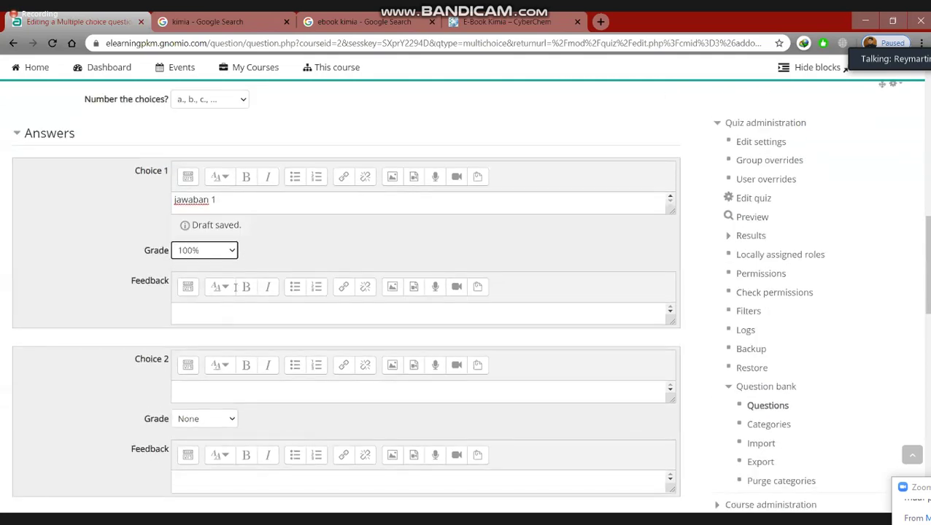
Step: Enter "jawaban 2" as Choice 2 and set its grade to 50%
{"action": "scroll", "coordinate": [235, 286], "scroll_direction": "down", "scroll_amount": 1}
{"action": "left_click", "coordinate": [220, 272]}
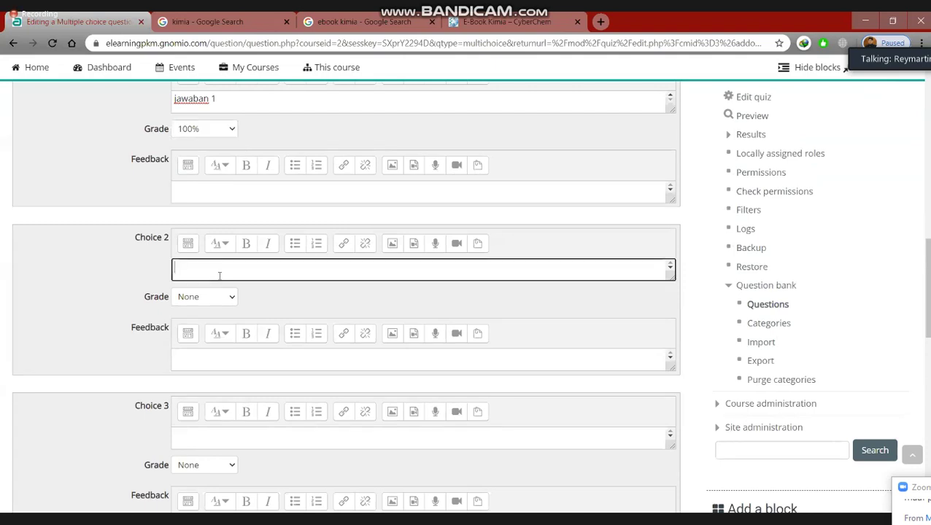
{"action": "type", "text": "bn"}
{"action": "key", "text": "BackSpace"}
{"action": "type", "text": "an 2"}
{"action": "left_click", "coordinate": [226, 298]}
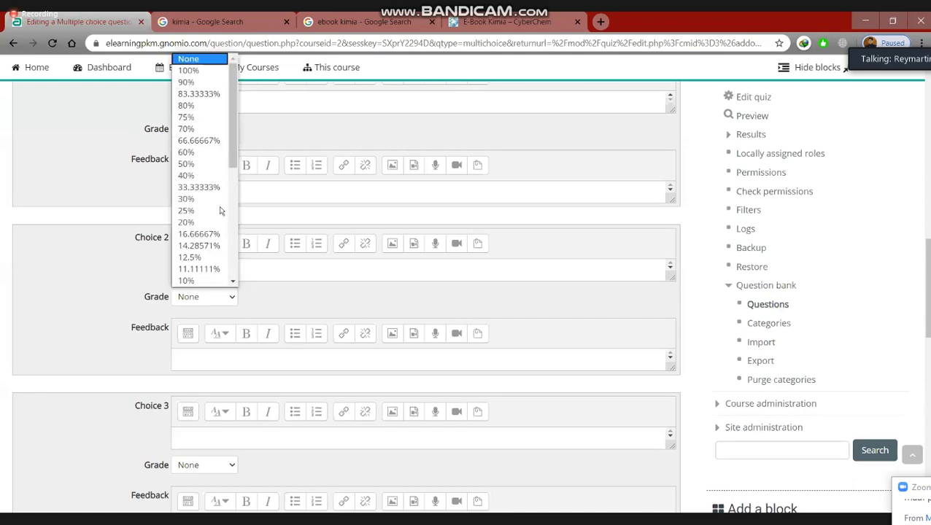
{"action": "left_click", "coordinate": [205, 165]}
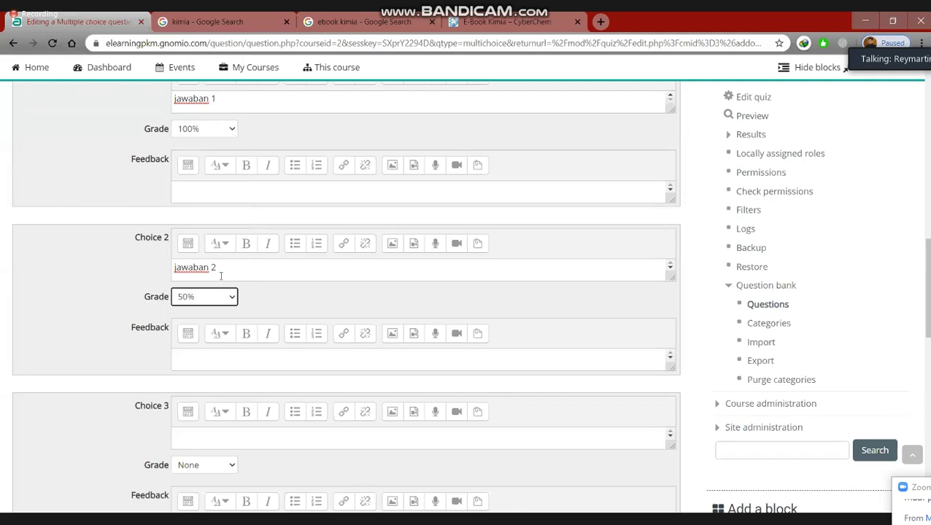
Step: Enter "jawaban 3" as Choice 3 and set its grade to 25%
{"action": "scroll", "coordinate": [205, 303], "scroll_direction": "down", "scroll_amount": 2}
{"action": "left_click", "coordinate": [189, 336]}
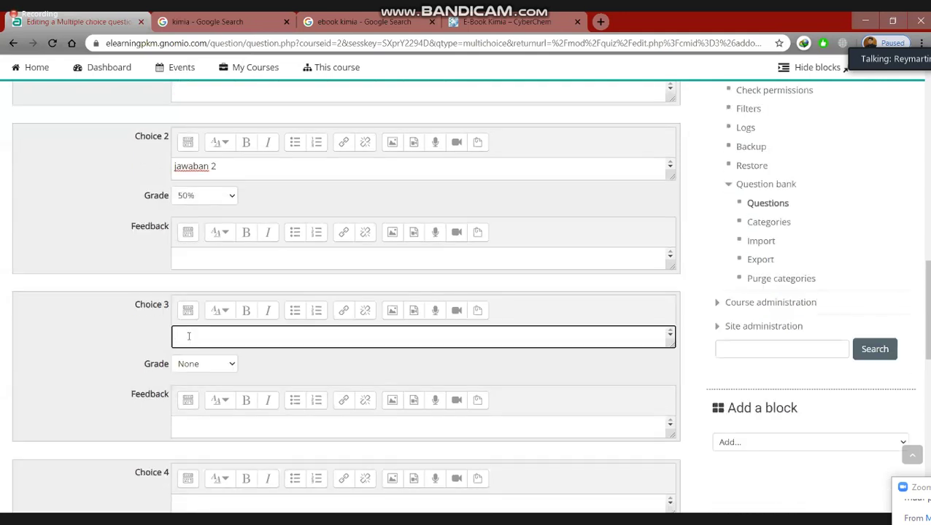
{"action": "type", "text": "jawaban 3"}
{"action": "left_click", "coordinate": [221, 364]}
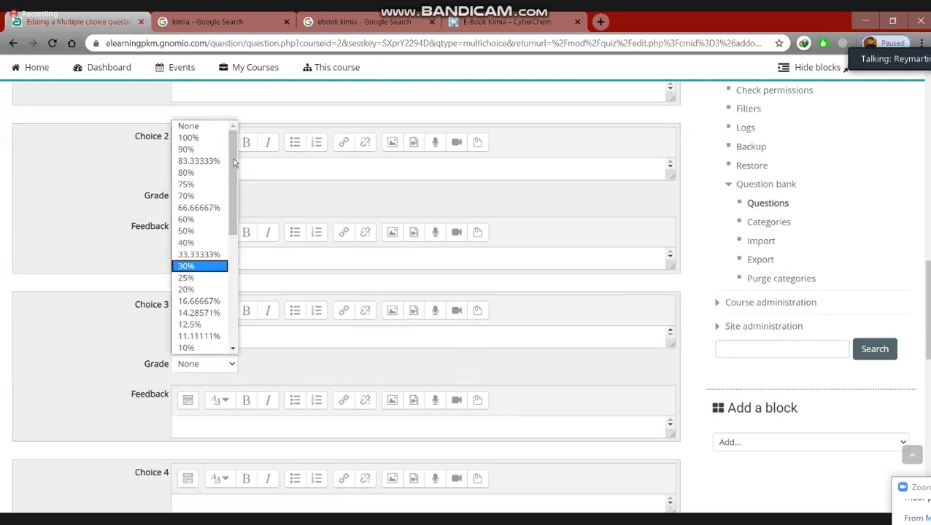
{"action": "scroll", "coordinate": [232, 219], "scroll_direction": "down", "scroll_amount": 4}
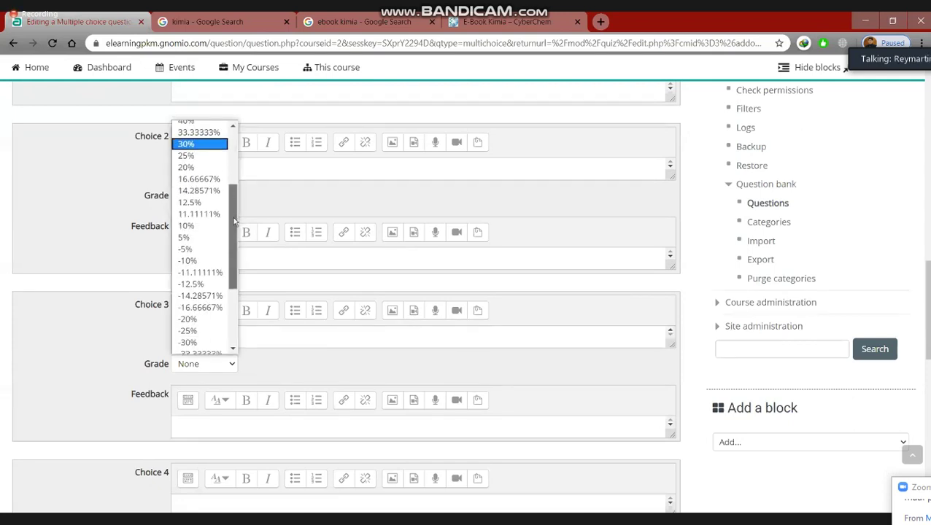
{"action": "scroll", "coordinate": [222, 292], "scroll_direction": "down", "scroll_amount": 3}
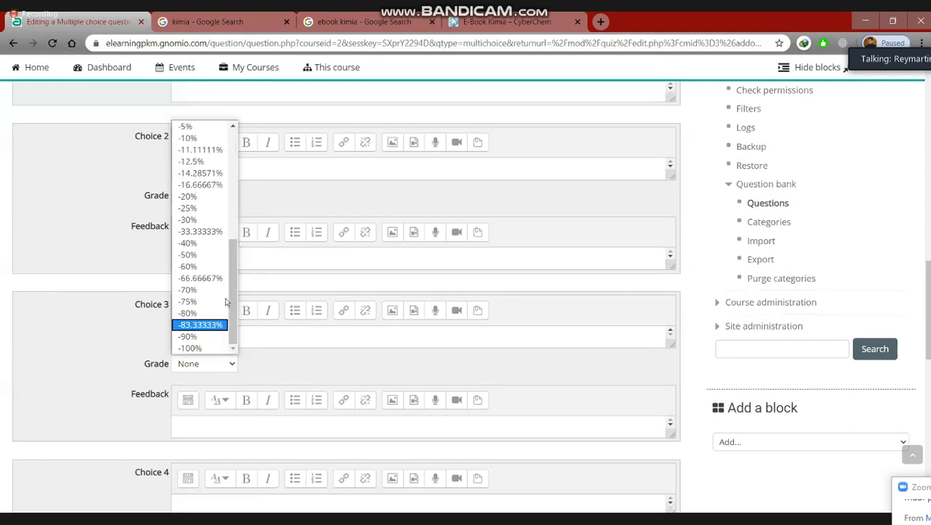
{"action": "left_click", "coordinate": [229, 364]}
{"action": "left_click", "coordinate": [219, 196]}
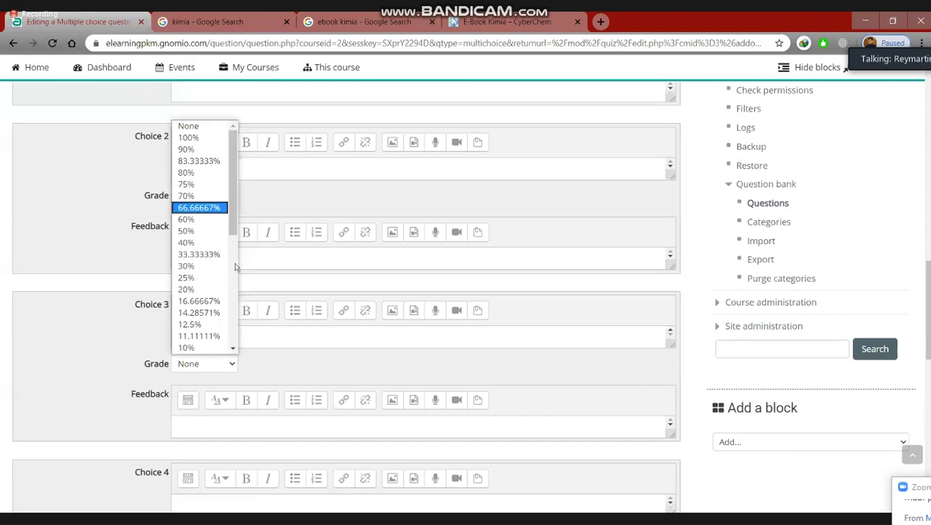
{"action": "scroll", "coordinate": [228, 232], "scroll_direction": "down", "scroll_amount": 5}
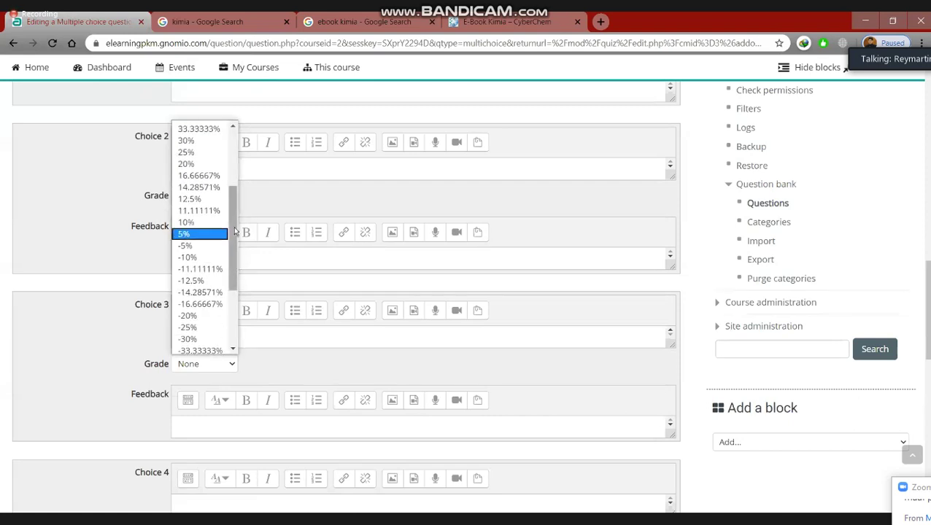
{"action": "left_click_drag", "start_coordinate": [228, 232], "coordinate": [235, 186]}
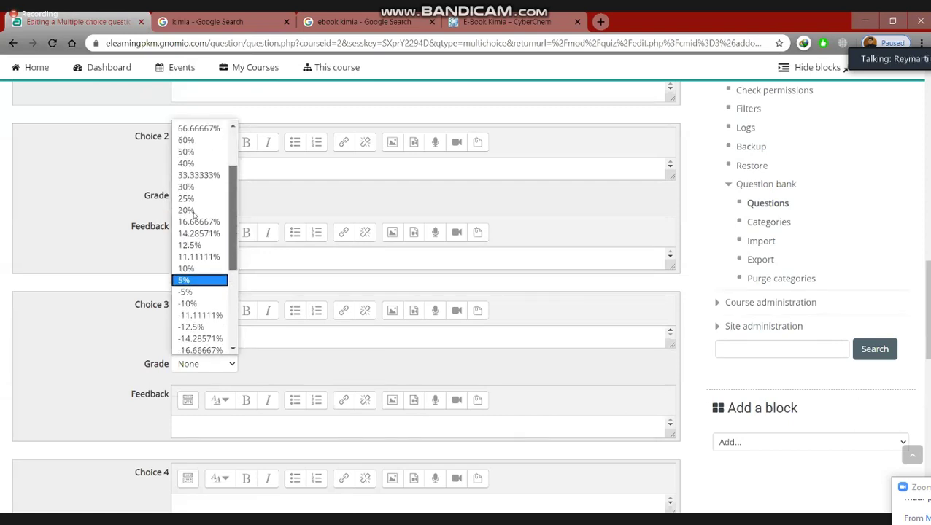
{"action": "left_click", "coordinate": [197, 219]}
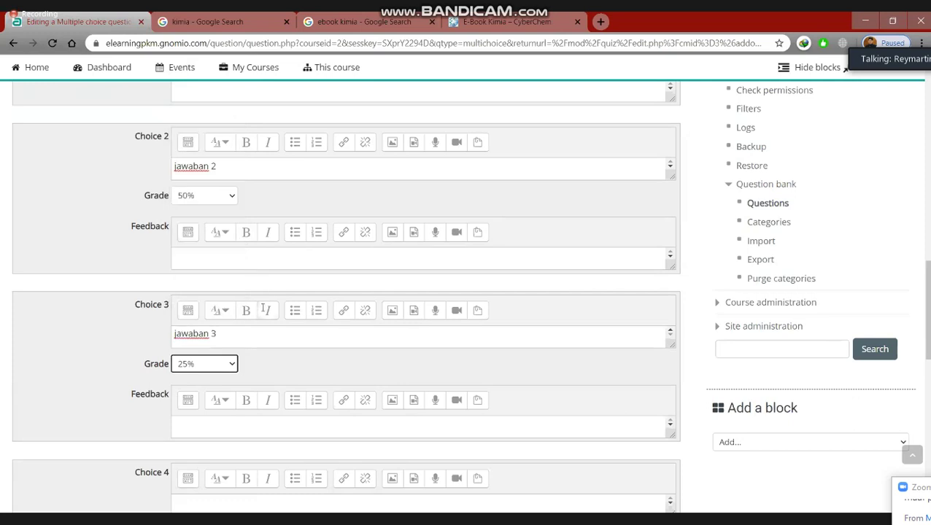
Step: Enter "jawaban 4" as Choice 4 and set its grade to 10%
{"action": "scroll", "coordinate": [225, 305], "scroll_direction": "down", "scroll_amount": 3}
{"action": "left_click", "coordinate": [220, 309]}
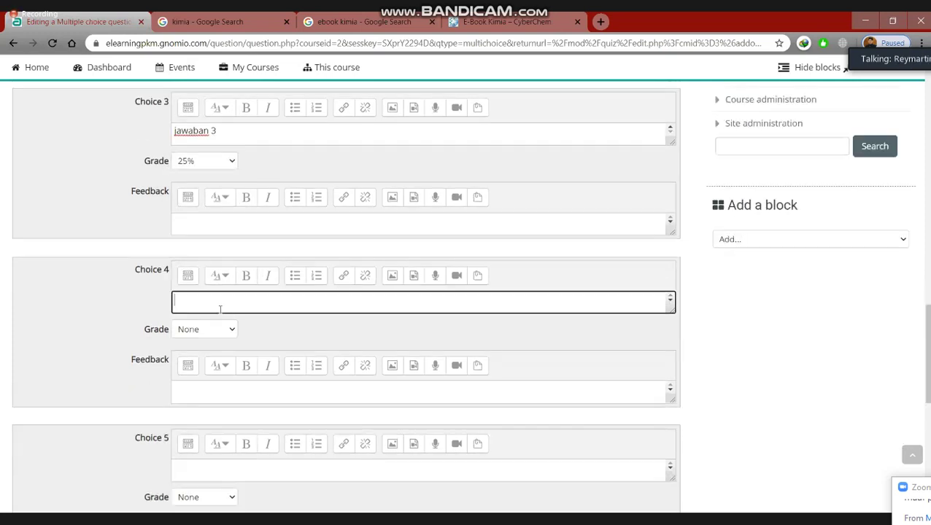
{"action": "type", "text": "jawaban 4"}
{"action": "left_click", "coordinate": [226, 332]}
{"action": "left_click_drag", "start_coordinate": [233, 190], "coordinate": [234, 202]}
{"action": "scroll", "coordinate": [212, 245], "scroll_direction": "down", "scroll_amount": 1}
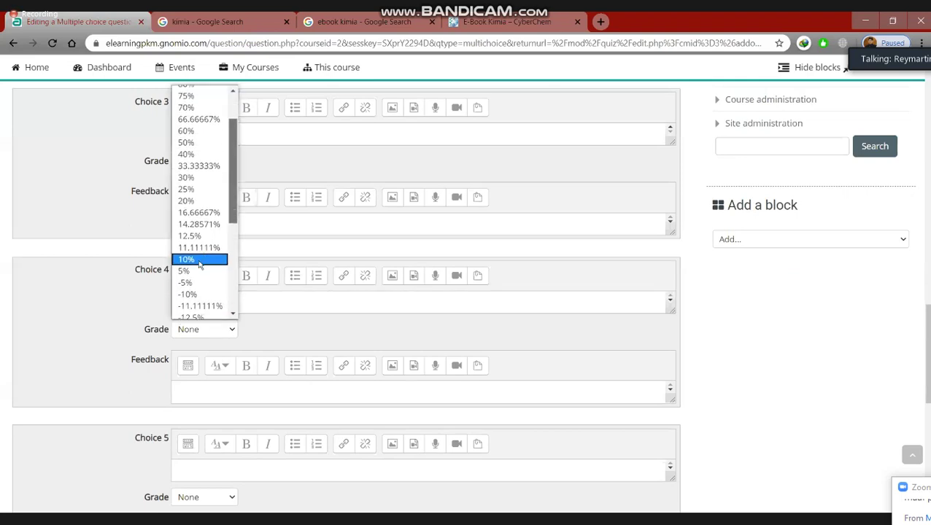
{"action": "left_click", "coordinate": [198, 263]}
Step: Change the grade of Choice 4 to -5%
{"action": "scroll", "coordinate": [235, 239], "scroll_direction": "down", "scroll_amount": 3}
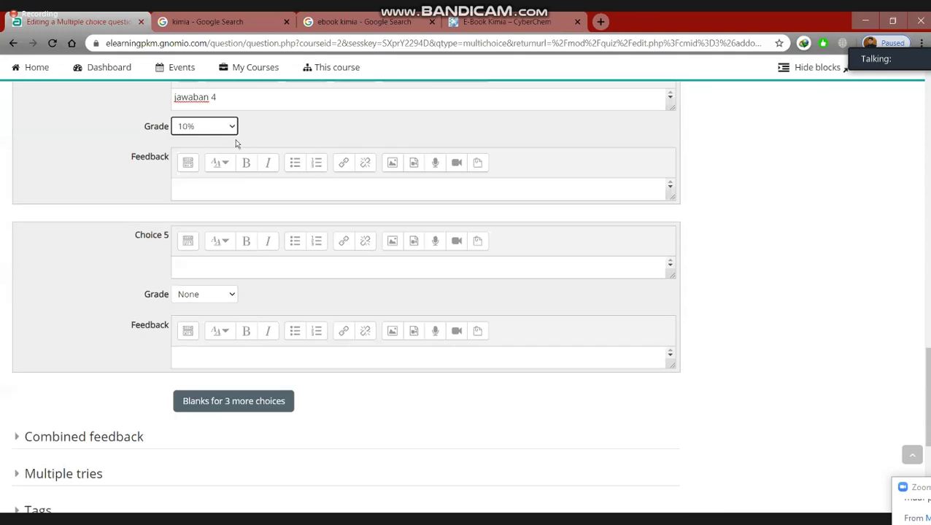
{"action": "left_click", "coordinate": [233, 128]}
{"action": "left_click_drag", "start_coordinate": [233, 240], "coordinate": [220, 251]}
{"action": "scroll", "coordinate": [219, 252], "scroll_direction": "down", "scroll_amount": 2}
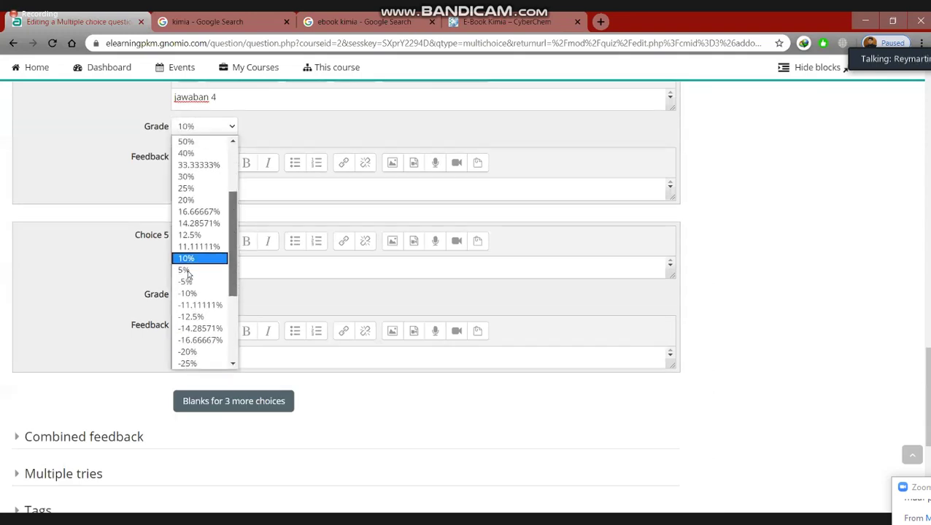
{"action": "left_click", "coordinate": [208, 280]}
Step: Enter "jawaban 5" as Choice 5 and set its grade to -10%
{"action": "scroll", "coordinate": [255, 201], "scroll_direction": "up", "scroll_amount": 1}
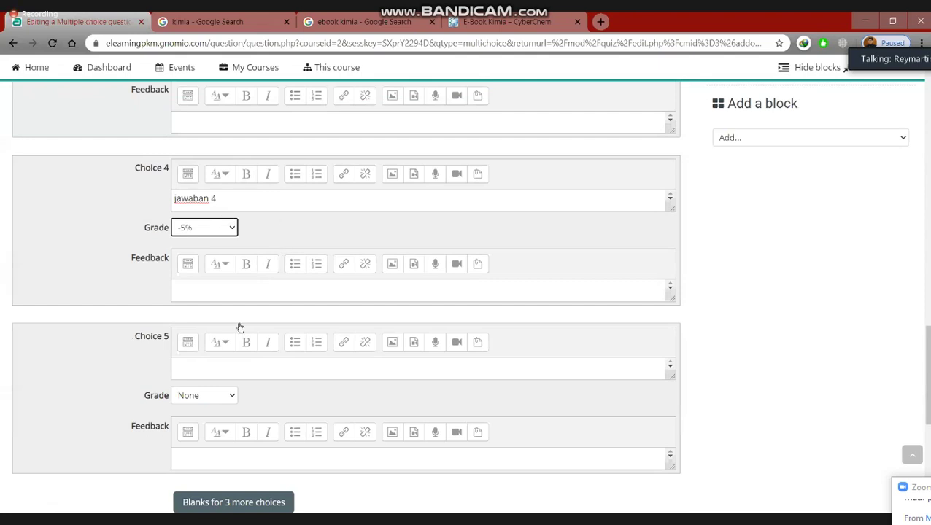
{"action": "left_click", "coordinate": [219, 374]}
{"action": "type", "text": "jawa"}
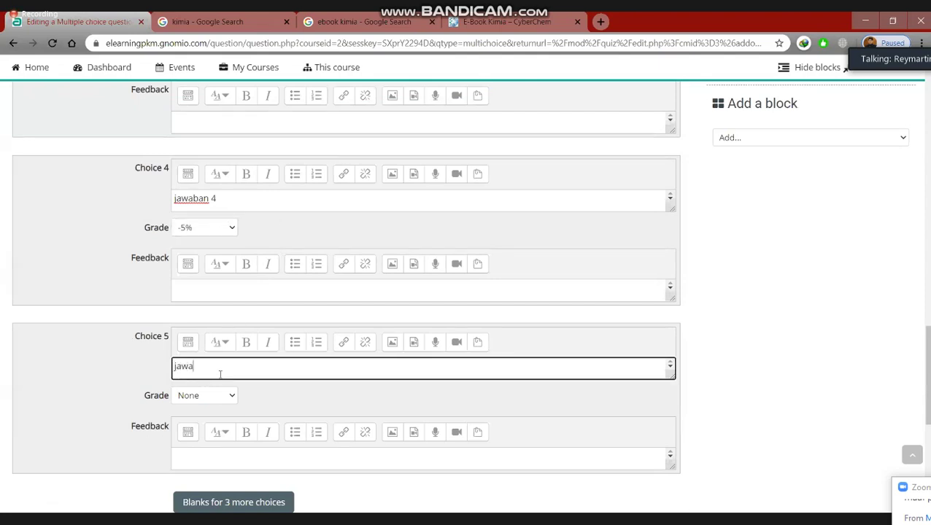
{"action": "type", "text": "ban 5"}
{"action": "scroll", "coordinate": [219, 339], "scroll_direction": "down", "scroll_amount": 1}
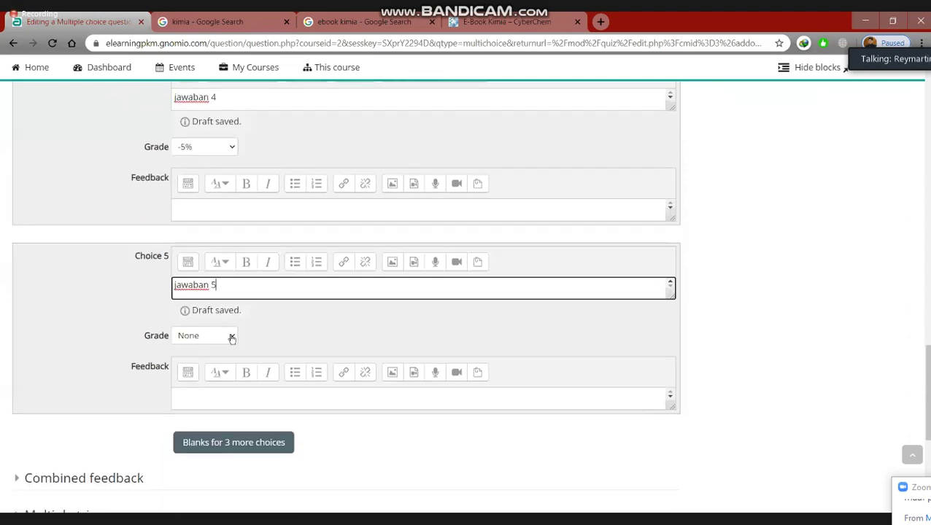
{"action": "left_click", "coordinate": [231, 337]}
{"action": "left_click_drag", "start_coordinate": [236, 185], "coordinate": [236, 228]}
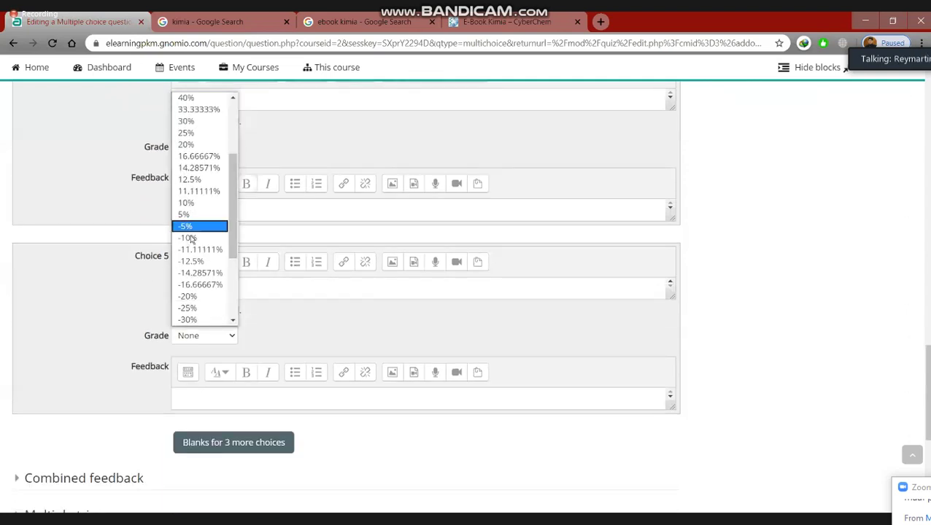
{"action": "left_click", "coordinate": [188, 238]}
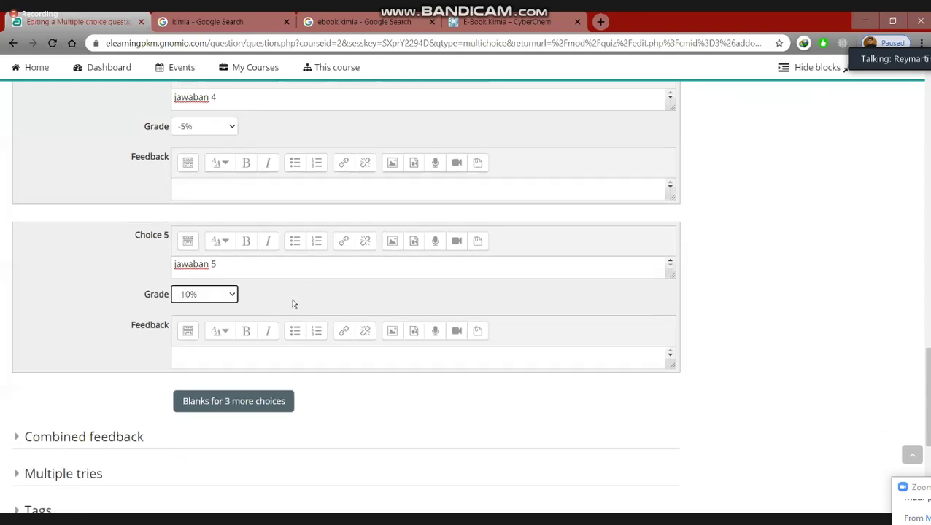
{"action": "scroll", "coordinate": [274, 307], "scroll_direction": "down", "scroll_amount": 2}
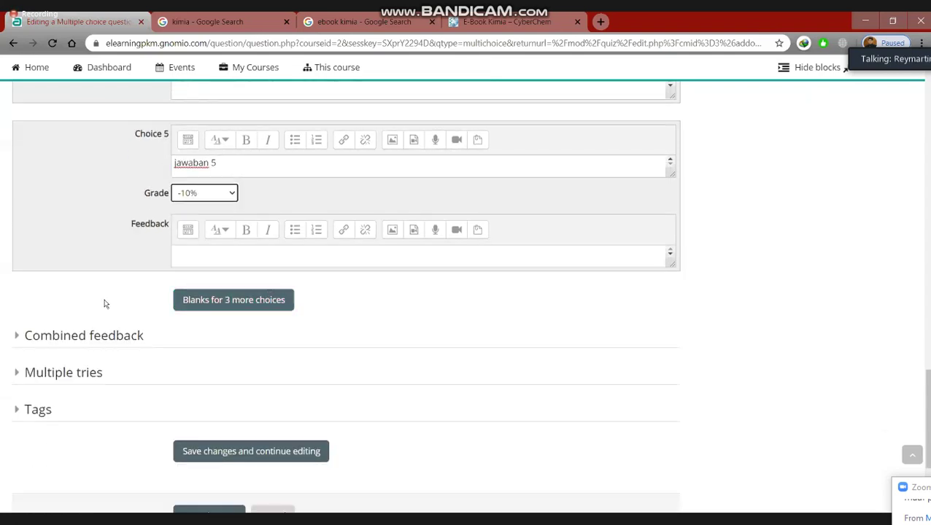
Step: Replace the combined feedback for any correct response with "Benar NaCl itu..."
{"action": "left_click", "coordinate": [26, 335]}
{"action": "scroll", "coordinate": [104, 291], "scroll_direction": "down", "scroll_amount": 4}
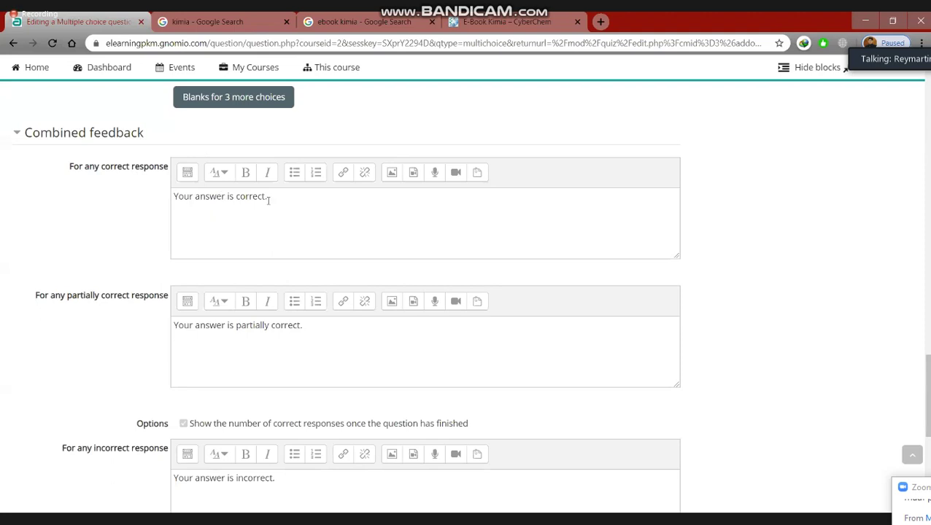
{"action": "scroll", "coordinate": [279, 206], "scroll_direction": "down", "scroll_amount": 2}
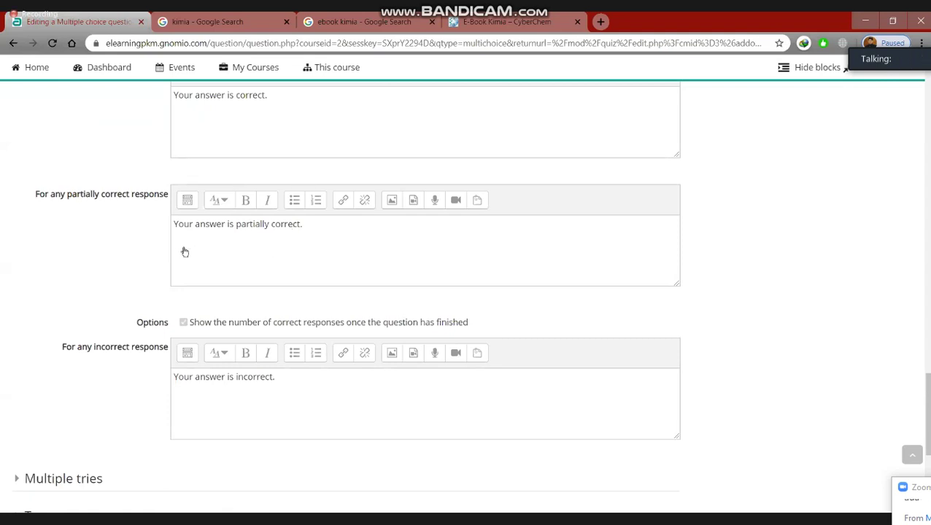
{"action": "scroll", "coordinate": [183, 251], "scroll_direction": "down", "scroll_amount": 2}
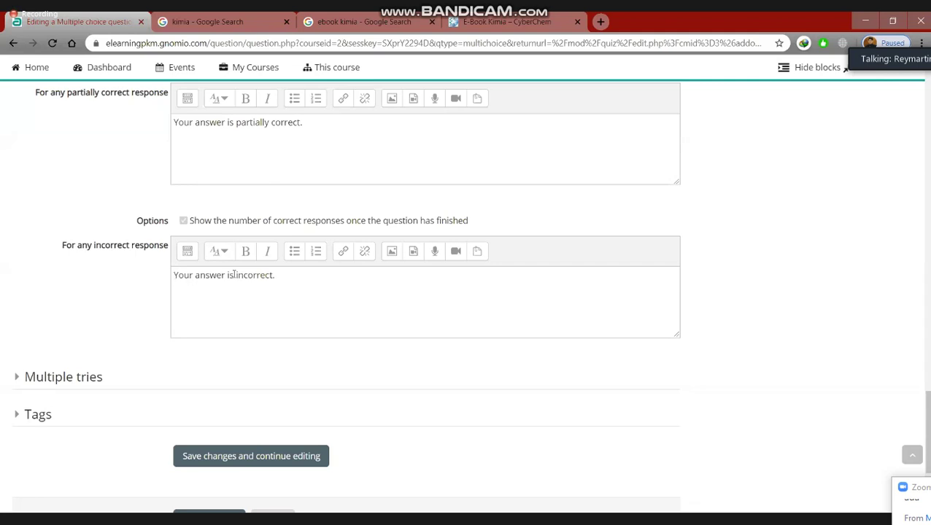
{"action": "scroll", "coordinate": [254, 278], "scroll_direction": "up", "scroll_amount": 5}
{"action": "left_click", "coordinate": [274, 299]}
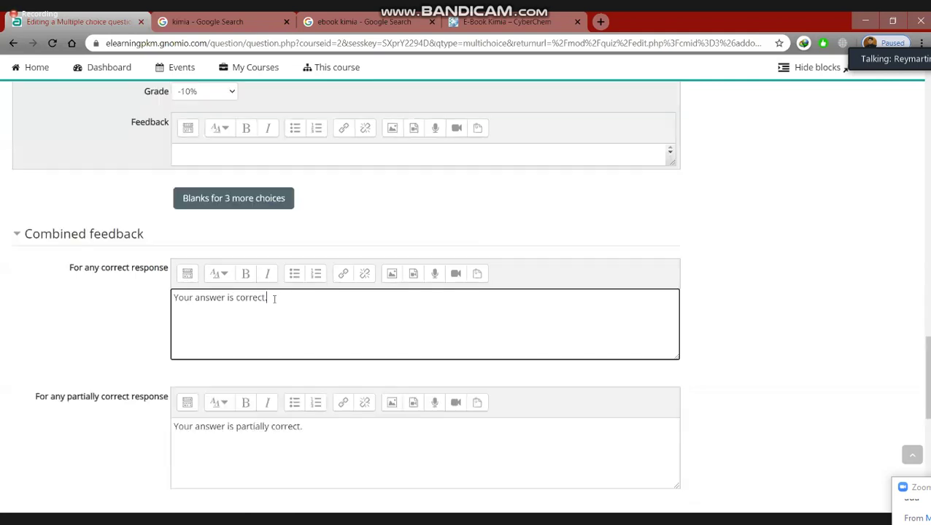
{"action": "left_click_drag", "start_coordinate": [274, 298], "coordinate": [174, 301]}
{"action": "type", "text": "B"}
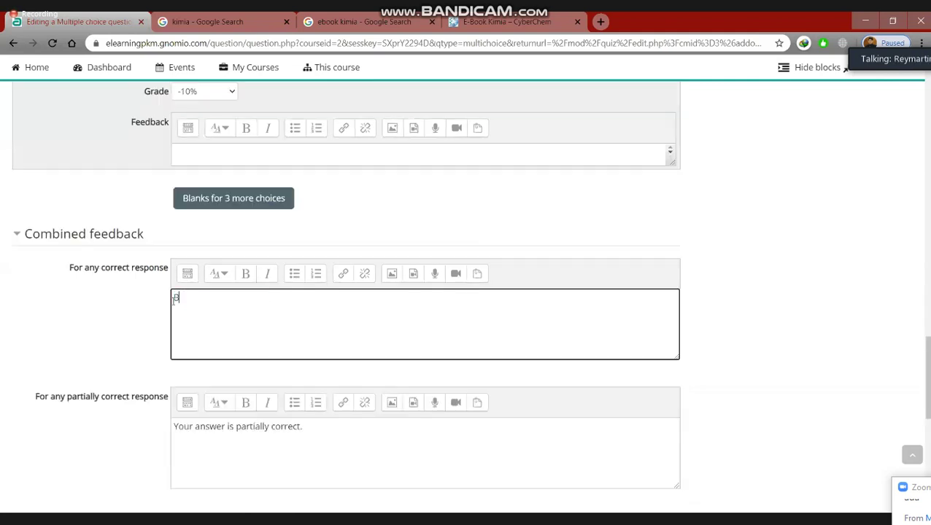
{"action": "type", "text": "enar NaCl itu...."}
{"action": "scroll", "coordinate": [301, 330], "scroll_direction": "down", "scroll_amount": 2}
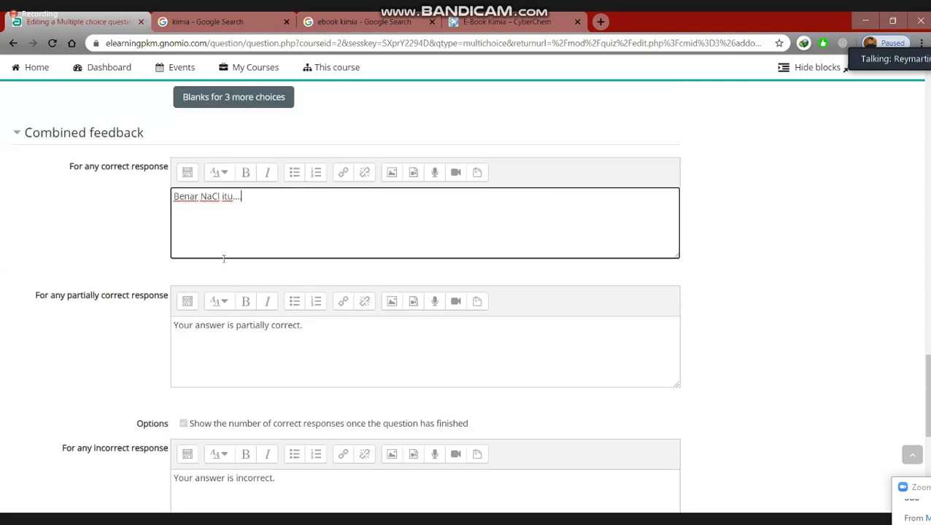
{"action": "left_click", "coordinate": [88, 133]}
Step: Examine the multiple tries settings, including the penalty choices and hint fields, and the tags settings
{"action": "left_click", "coordinate": [89, 211]}
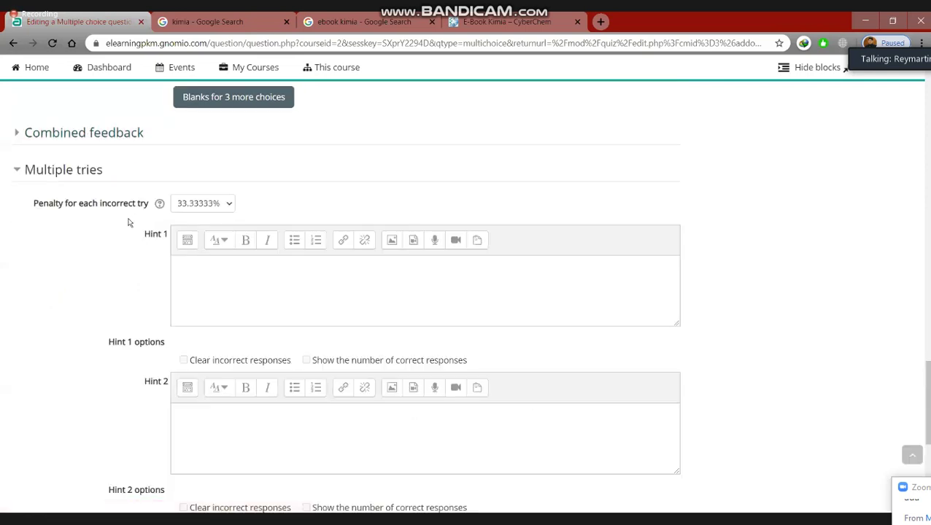
{"action": "scroll", "coordinate": [125, 224], "scroll_direction": "down", "scroll_amount": 5}
{"action": "scroll", "coordinate": [126, 224], "scroll_direction": "up", "scroll_amount": 5}
{"action": "scroll", "coordinate": [140, 235], "scroll_direction": "down", "scroll_amount": 2}
{"action": "scroll", "coordinate": [157, 226], "scroll_direction": "up", "scroll_amount": 2}
{"action": "left_click", "coordinate": [225, 208]}
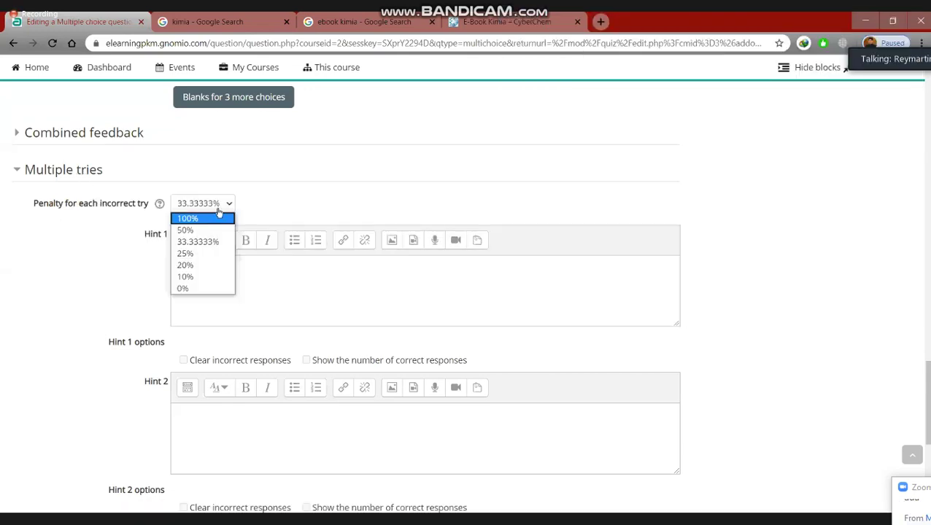
{"action": "left_click", "coordinate": [245, 198]}
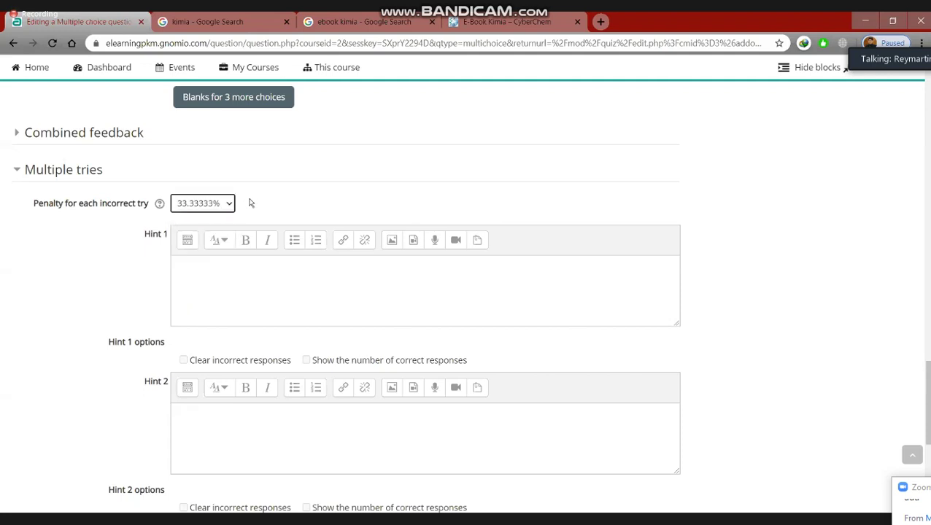
{"action": "scroll", "coordinate": [238, 213], "scroll_direction": "down", "scroll_amount": 3}
{"action": "scroll", "coordinate": [210, 210], "scroll_direction": "up", "scroll_amount": 3}
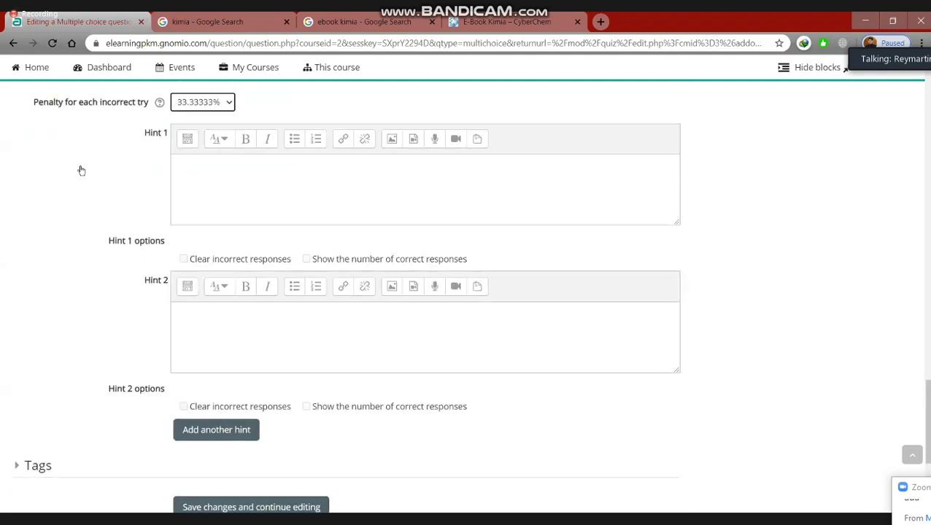
{"action": "left_click", "coordinate": [80, 170]}
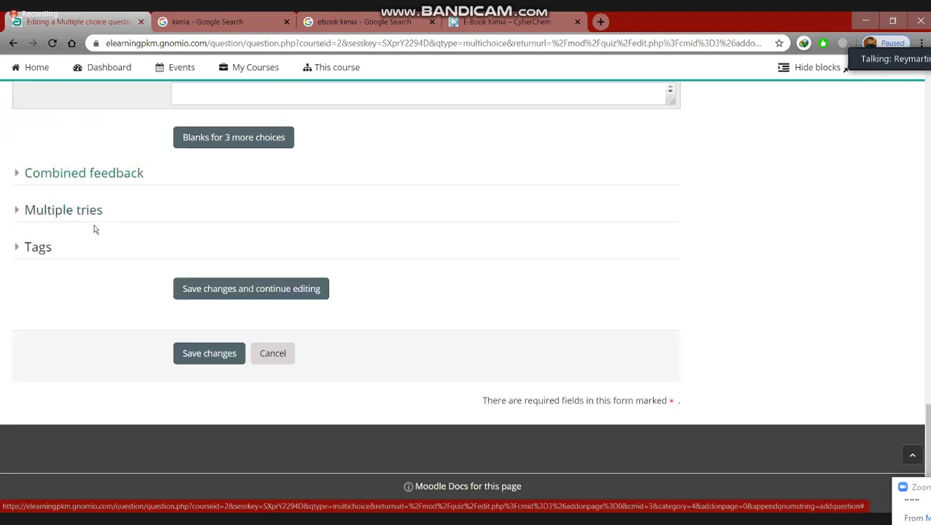
{"action": "left_click", "coordinate": [40, 248]}
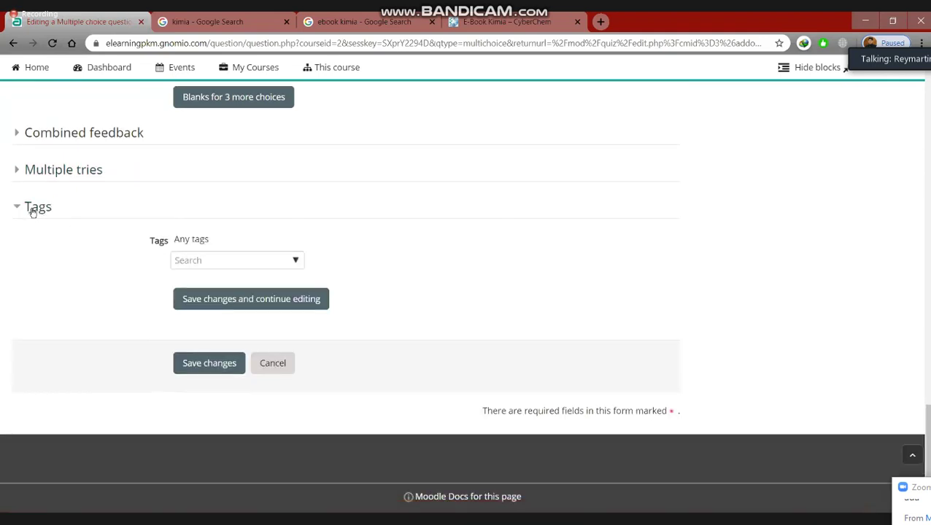
{"action": "left_click", "coordinate": [60, 216]}
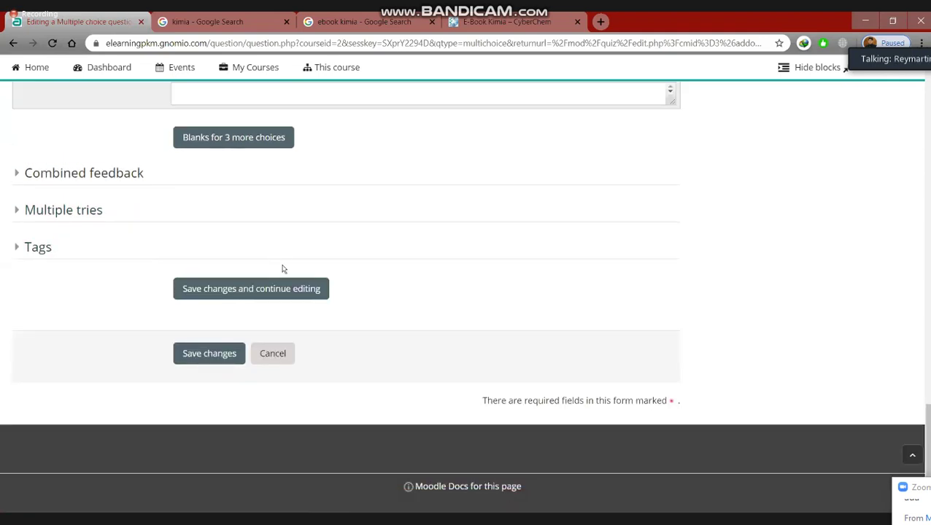
Step: Review the whole question form for Nomor 1 and save the multiple choice question to the quiz
{"action": "scroll", "coordinate": [285, 270], "scroll_direction": "up", "scroll_amount": 4}
{"action": "scroll", "coordinate": [139, 286], "scroll_direction": "up", "scroll_amount": 18}
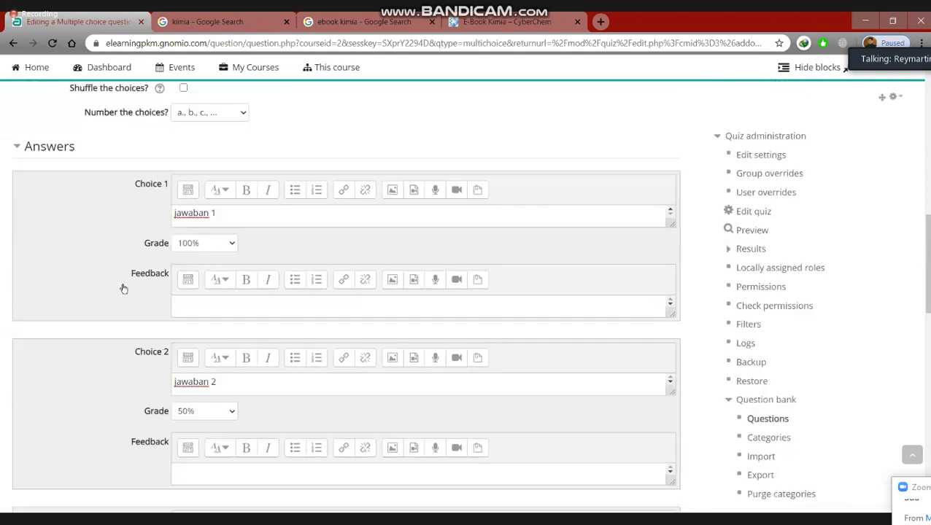
{"action": "scroll", "coordinate": [126, 290], "scroll_direction": "down", "scroll_amount": 8}
{"action": "scroll", "coordinate": [125, 290], "scroll_direction": "up", "scroll_amount": 4}
{"action": "scroll", "coordinate": [126, 290], "scroll_direction": "down", "scroll_amount": 7}
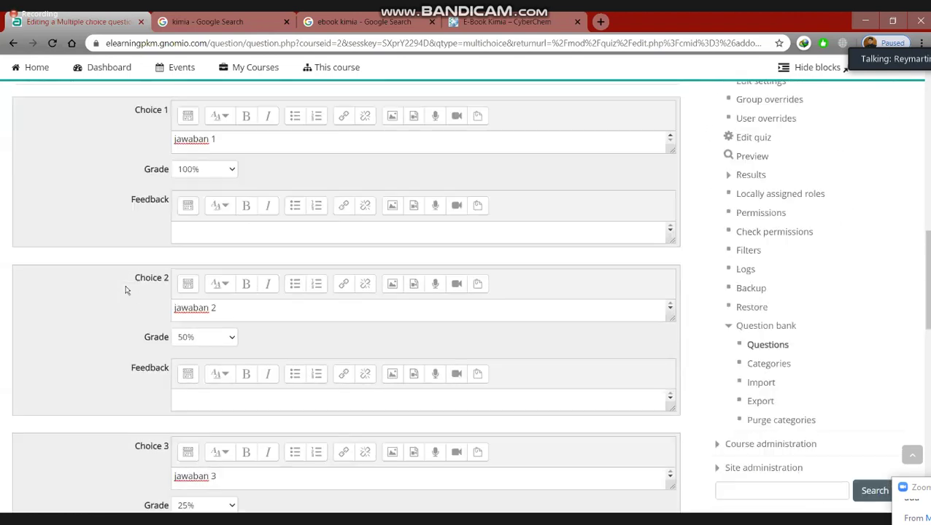
{"action": "scroll", "coordinate": [126, 291], "scroll_direction": "up", "scroll_amount": 7}
{"action": "scroll", "coordinate": [125, 290], "scroll_direction": "up", "scroll_amount": 3}
{"action": "scroll", "coordinate": [126, 290], "scroll_direction": "down", "scroll_amount": 5}
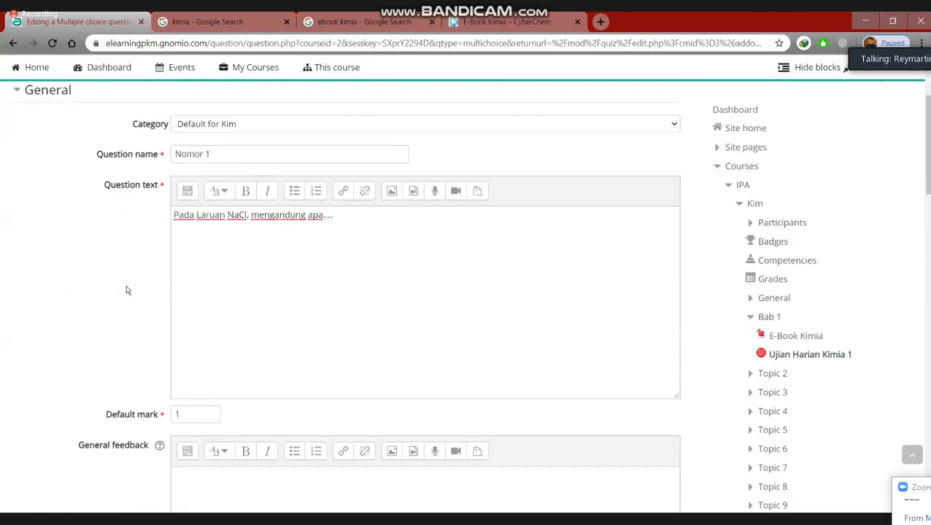
{"action": "scroll", "coordinate": [126, 290], "scroll_direction": "down", "scroll_amount": 8}
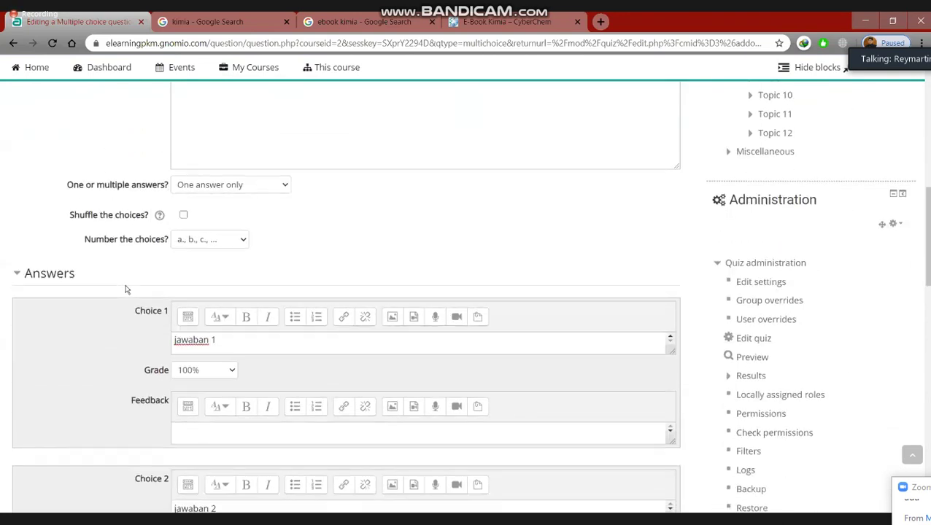
{"action": "scroll", "coordinate": [125, 290], "scroll_direction": "down", "scroll_amount": 9}
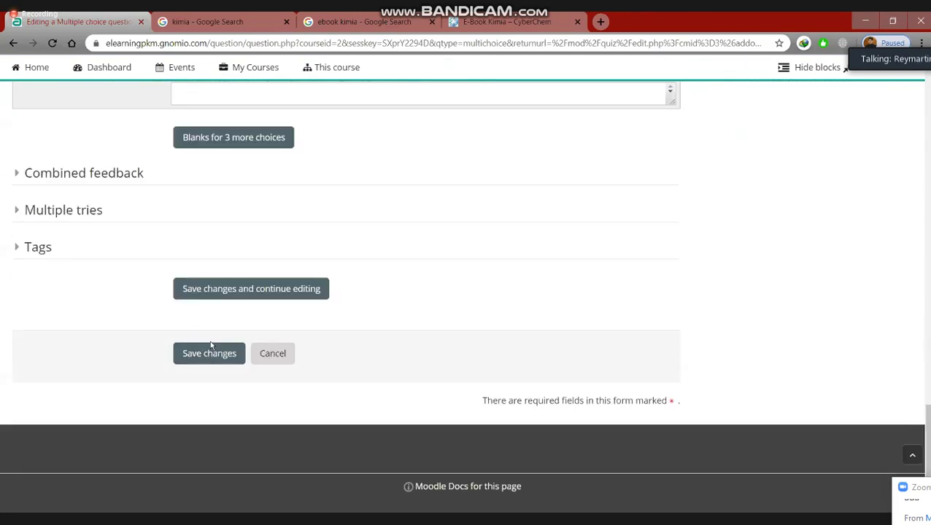
{"action": "left_click", "coordinate": [221, 356]}
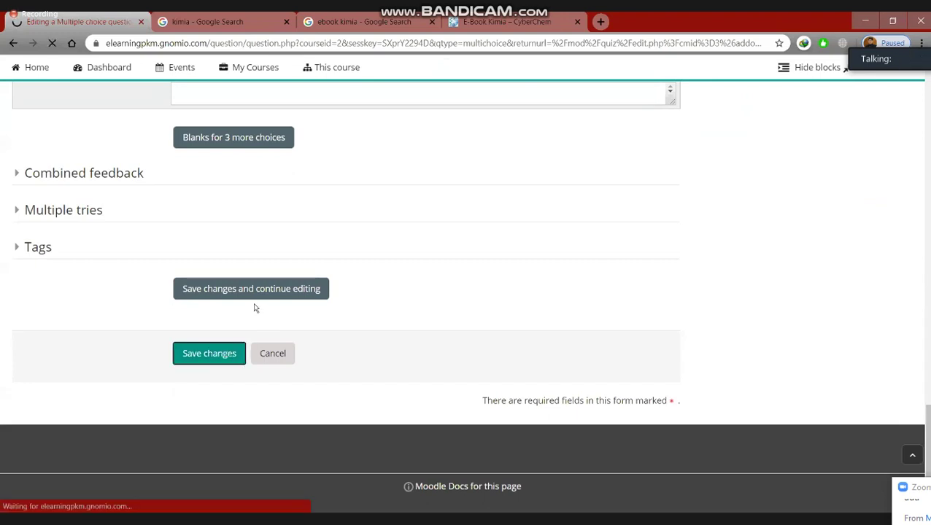
{"action": "scroll", "coordinate": [195, 265], "scroll_direction": "down", "scroll_amount": 2}
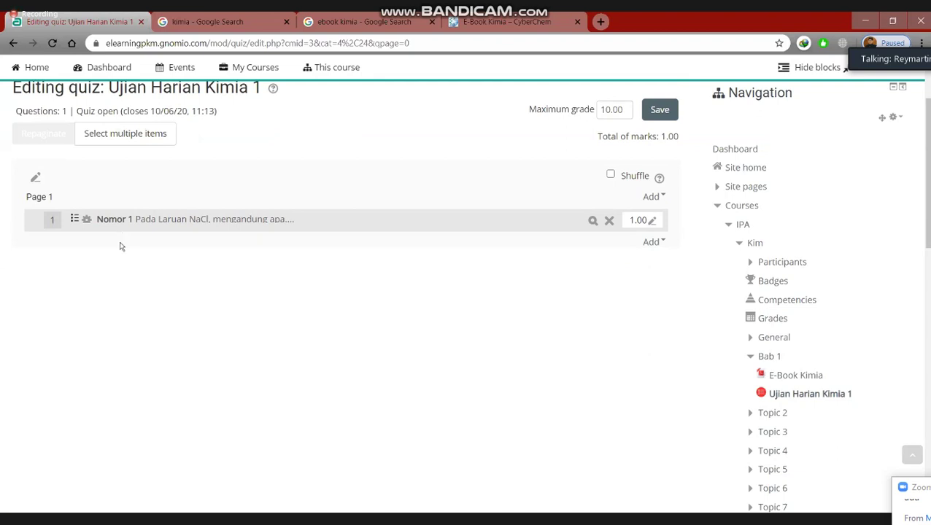
{"action": "scroll", "coordinate": [118, 245], "scroll_direction": "up", "scroll_amount": 2}
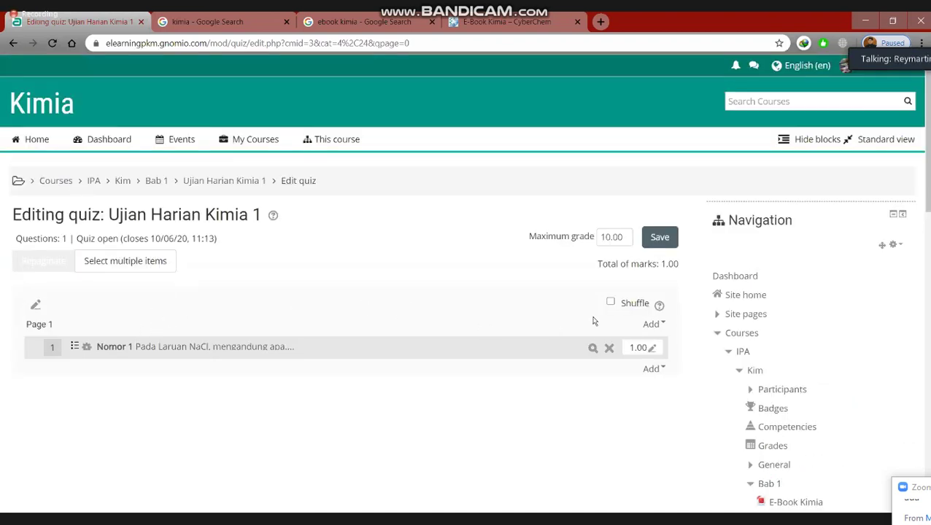
{"action": "left_click", "coordinate": [647, 367]}
{"action": "left_click", "coordinate": [596, 311]}
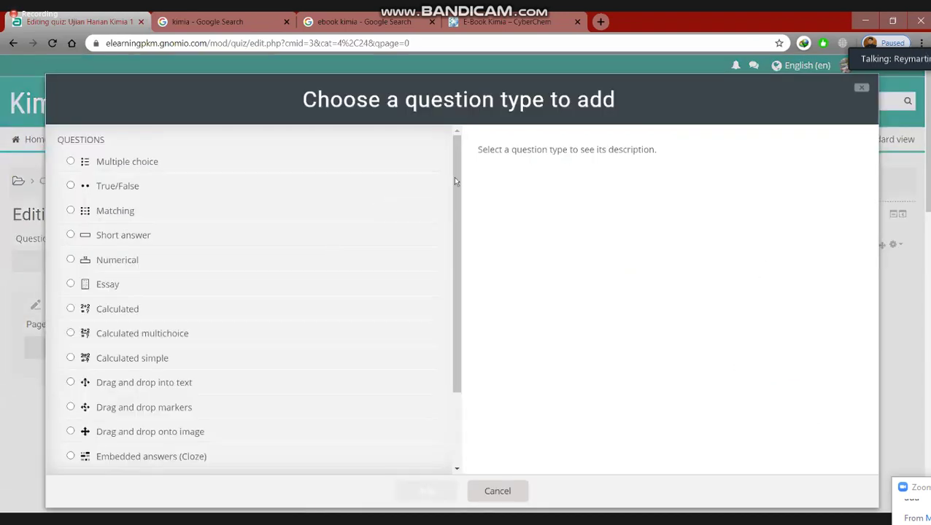
{"action": "left_click", "coordinate": [498, 491]}
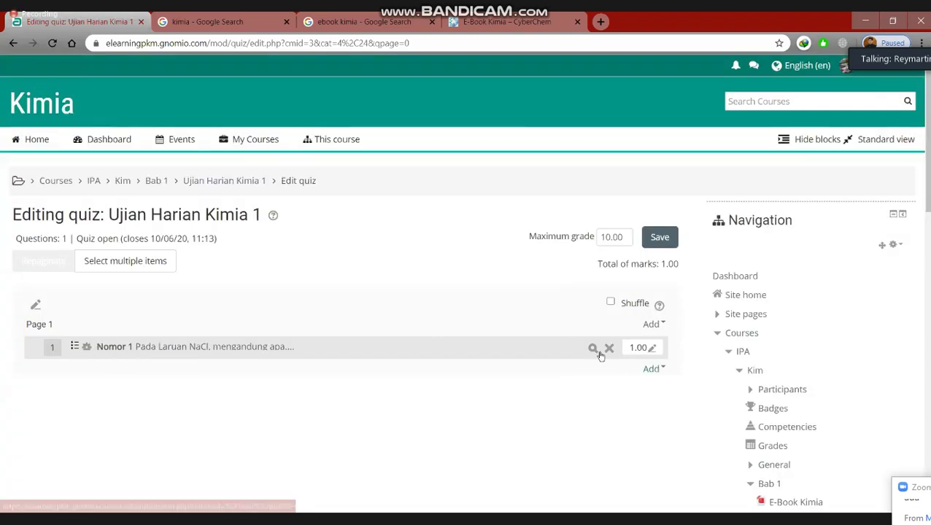
Step: Add a new Essay question below Nomor 1 in the quiz
{"action": "left_click", "coordinate": [651, 368]}
{"action": "left_click", "coordinate": [580, 309]}
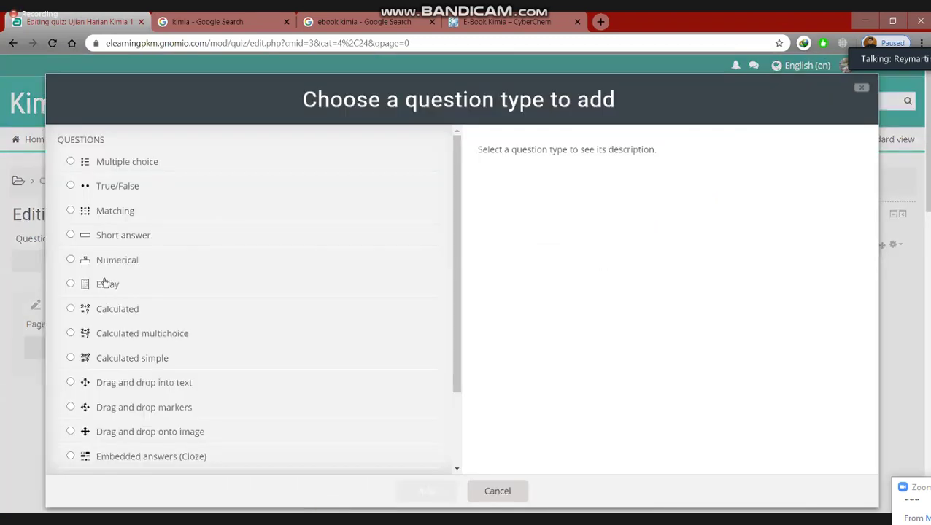
{"action": "left_click", "coordinate": [105, 283]}
{"action": "left_click", "coordinate": [419, 491]}
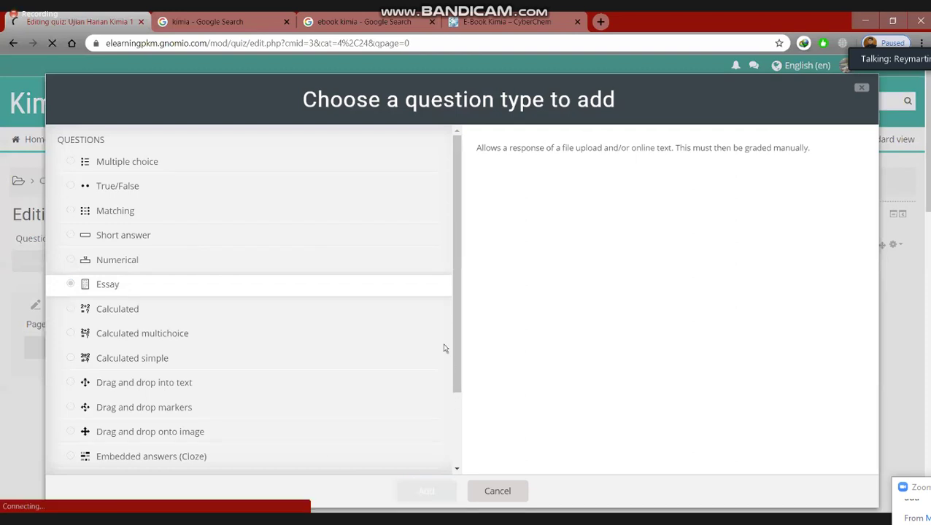
Step: Name the essay question "Nomor 2"
{"action": "scroll", "coordinate": [409, 313], "scroll_direction": "down", "scroll_amount": 2}
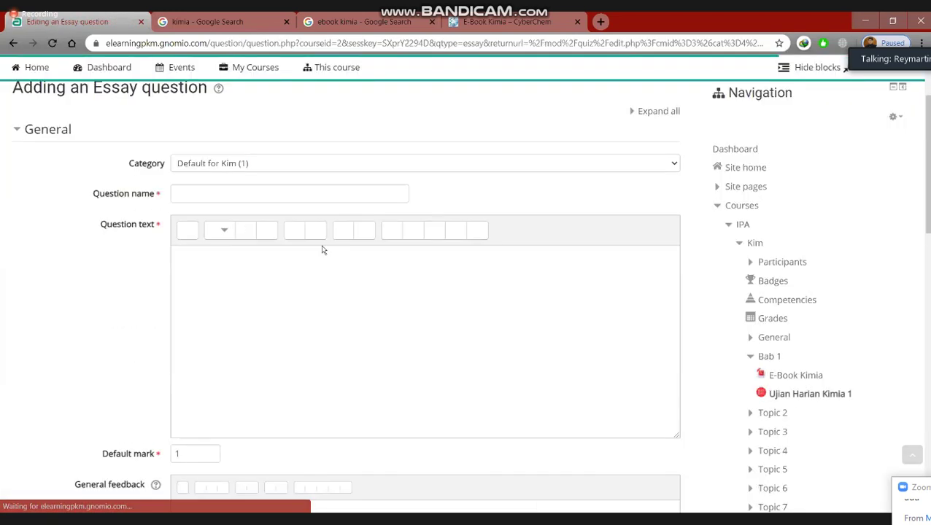
{"action": "left_click", "coordinate": [275, 194]}
{"action": "type", "text": "Nomor 2"}
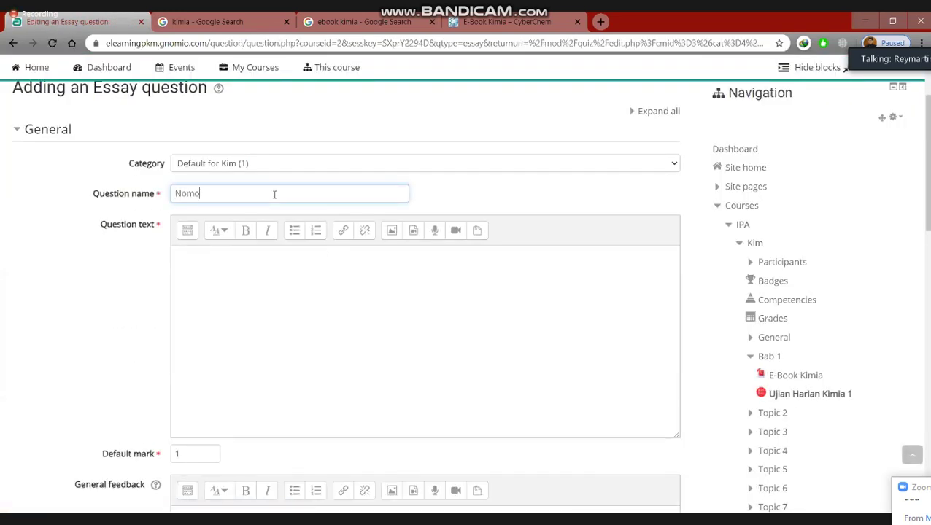
Step: Enter "Pada larutan NaCl...." as the question text of the essay question
{"action": "left_click", "coordinate": [287, 253]}
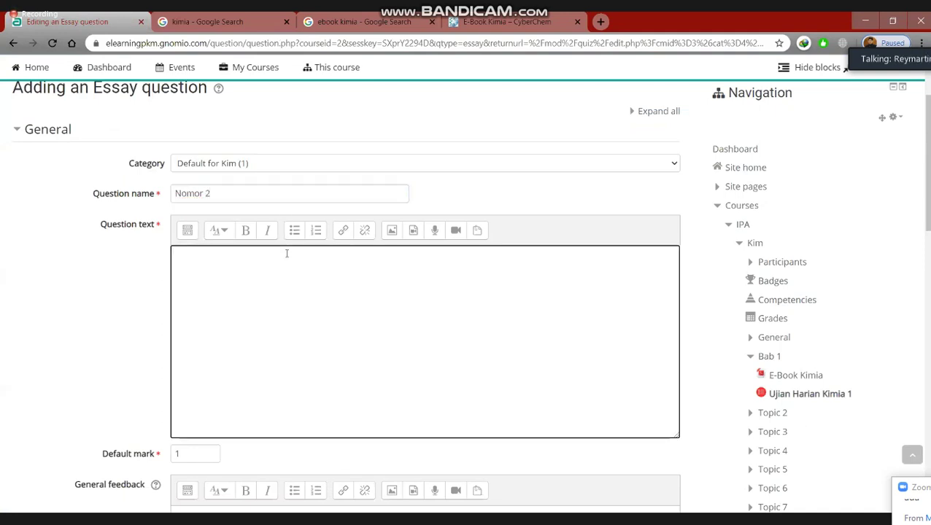
{"action": "type", "text": "Pada essay"}
{"action": "key", "text": "BackSpace"}
{"action": "key", "text": "BackSpace"}
{"action": "key", "text": "BackSpace"}
{"action": "key", "text": "BackSpace"}
{"action": "key", "text": "BackSpace"}
{"action": "key", "text": "BackSpace"}
{"action": "key", "text": "BackSpace"}
{"action": "key", "text": "BackSpace"}
{"action": "type", "text": "ada"}
{"action": "type", "text": " larutan"}
{"action": "type", "text": "larutan "}
{"action": "type", "text": "NaCl"}
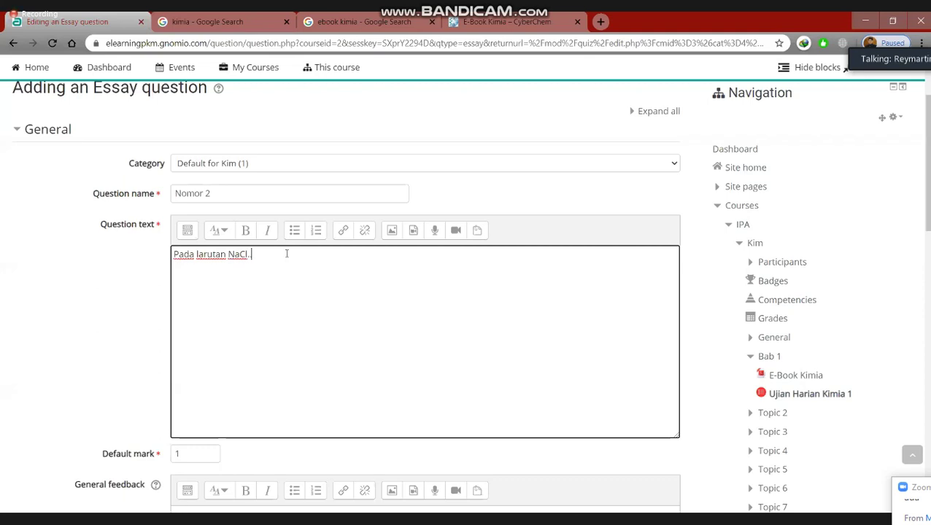
{"action": "type", "text": "...."}
Step: Set the essay question's response format to HTML editor
{"action": "scroll", "coordinate": [224, 218], "scroll_direction": "down", "scroll_amount": 3}
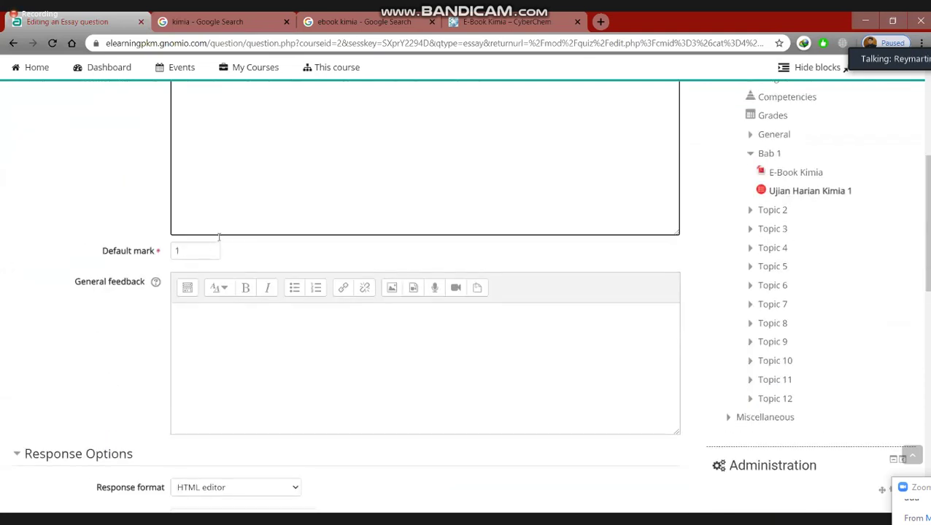
{"action": "scroll", "coordinate": [222, 238], "scroll_direction": "down", "scroll_amount": 2}
{"action": "scroll", "coordinate": [237, 240], "scroll_direction": "up", "scroll_amount": 5}
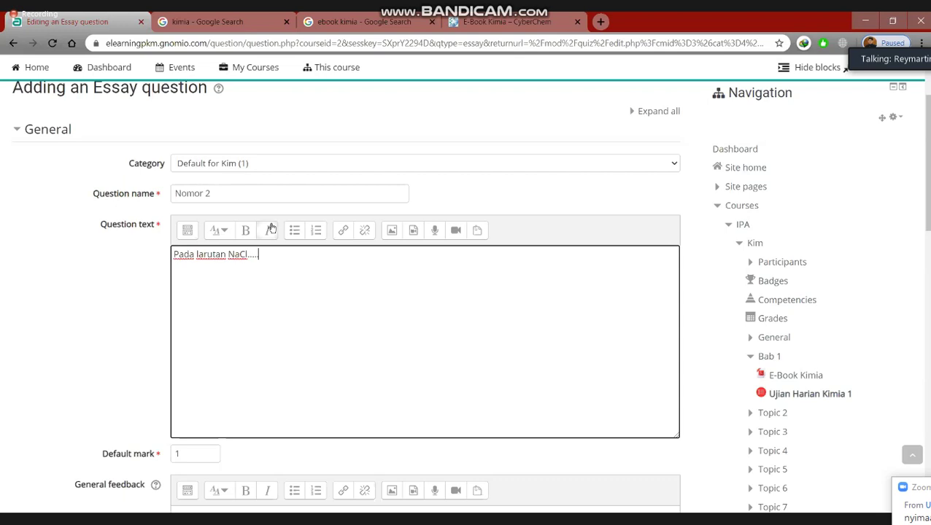
{"action": "scroll", "coordinate": [165, 159], "scroll_direction": "down", "scroll_amount": 7}
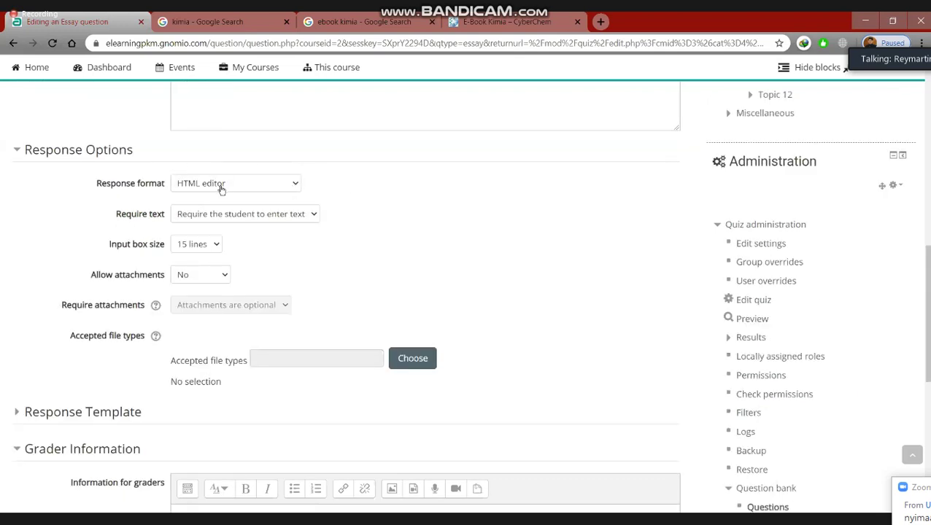
{"action": "left_click", "coordinate": [285, 187]}
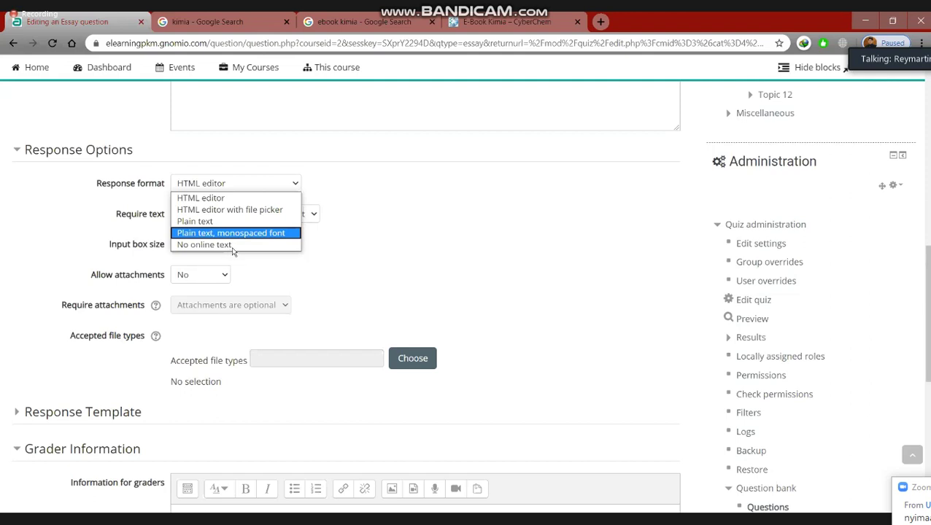
{"action": "left_click", "coordinate": [237, 194]}
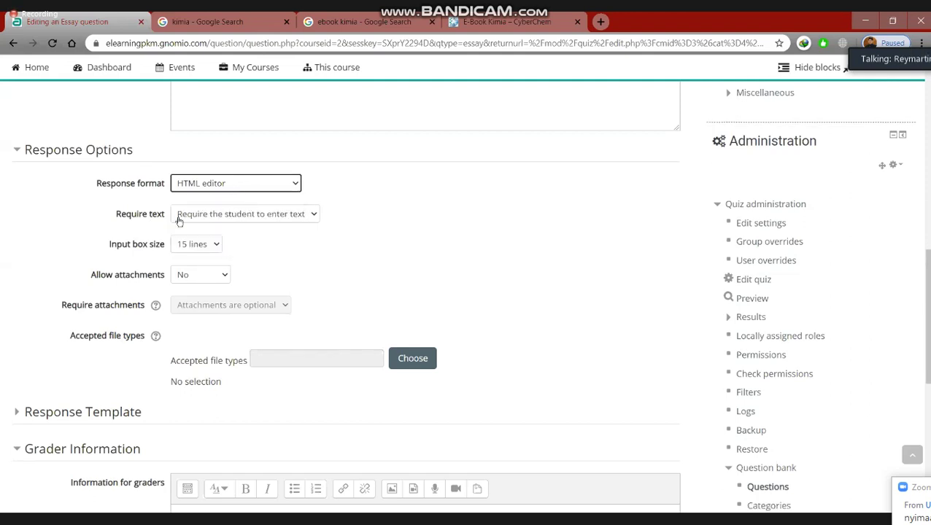
Step: Set the essay response to require the student to enter text
{"action": "left_click", "coordinate": [276, 217]}
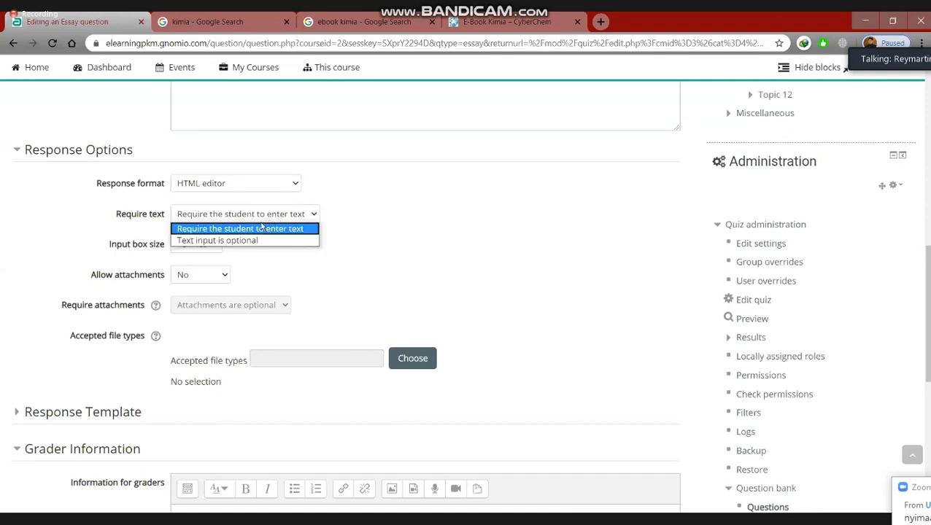
{"action": "left_click", "coordinate": [243, 228]}
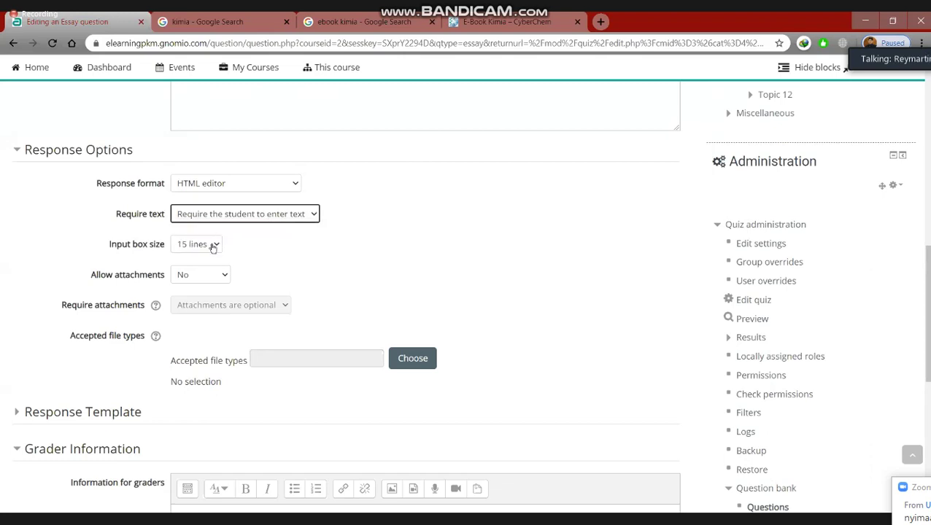
{"action": "left_click", "coordinate": [255, 213]}
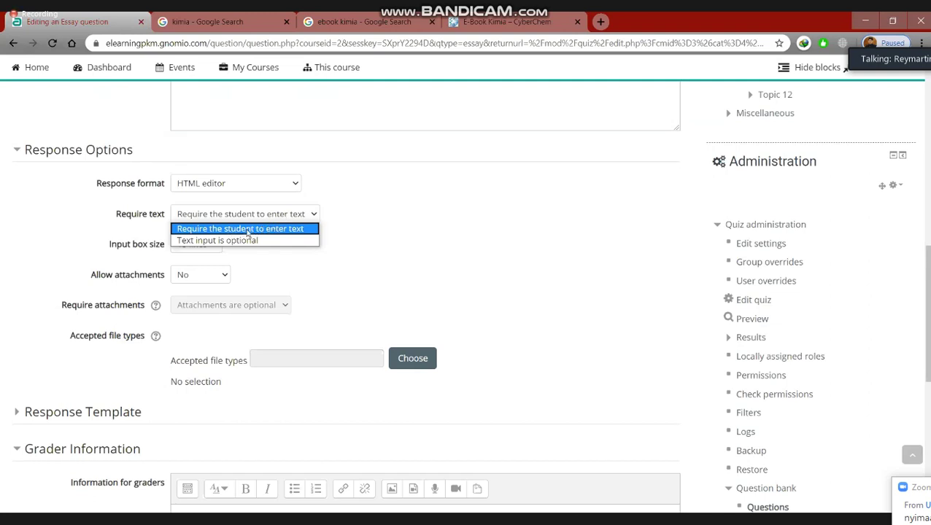
{"action": "key", "text": "Escape"}
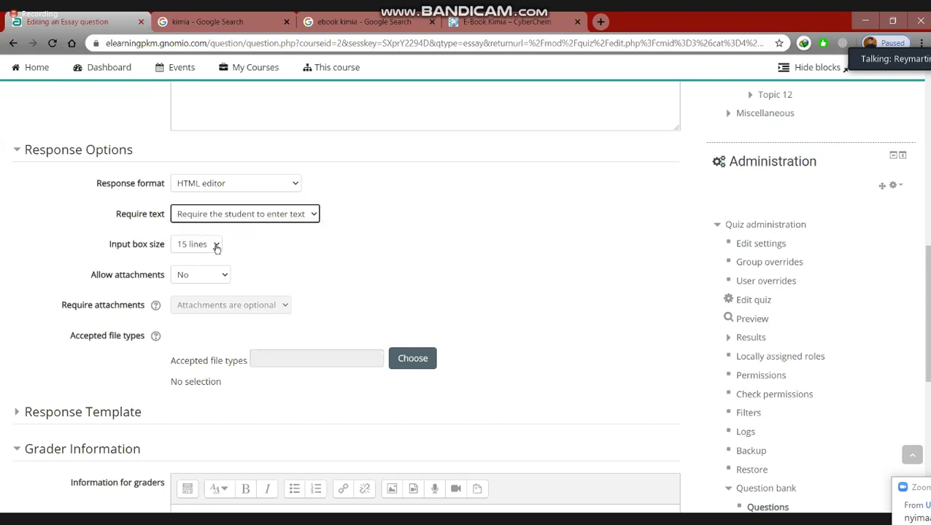
Step: Set the essay response's input box size to 15 lines
{"action": "left_click", "coordinate": [216, 246]}
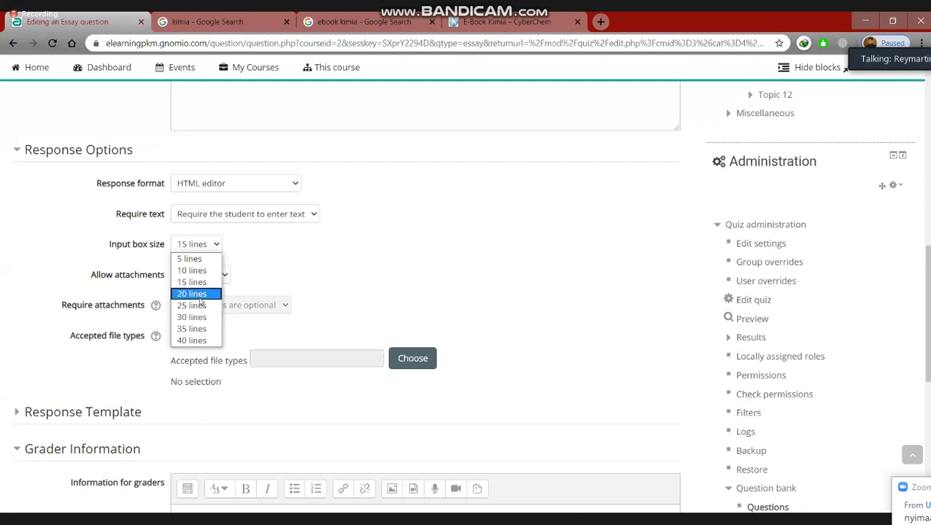
{"action": "left_click", "coordinate": [214, 247]}
{"action": "left_click", "coordinate": [214, 246]}
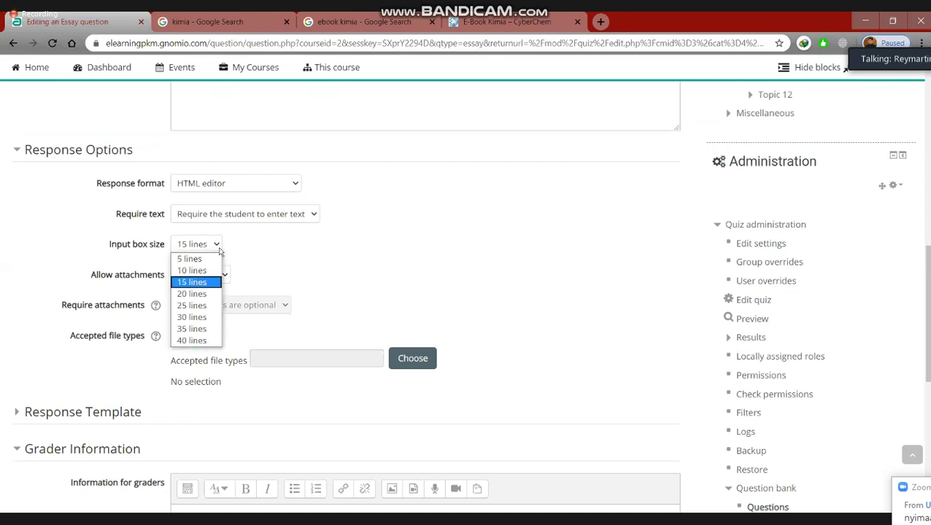
{"action": "left_click", "coordinate": [194, 283]}
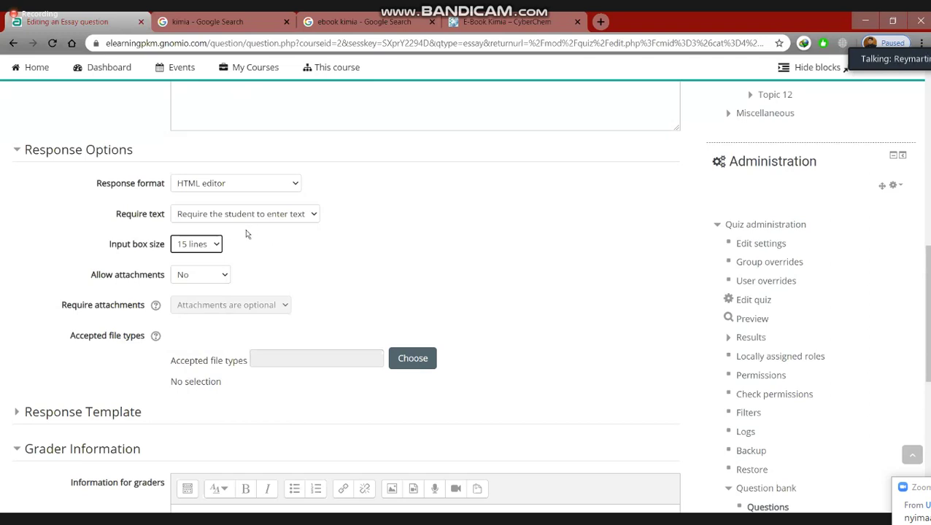
Step: Try allowing 3 attachments on the essay response
{"action": "scroll", "coordinate": [246, 233], "scroll_direction": "down", "scroll_amount": 2}
{"action": "scroll", "coordinate": [237, 243], "scroll_direction": "up", "scroll_amount": 2}
{"action": "left_click", "coordinate": [212, 276]}
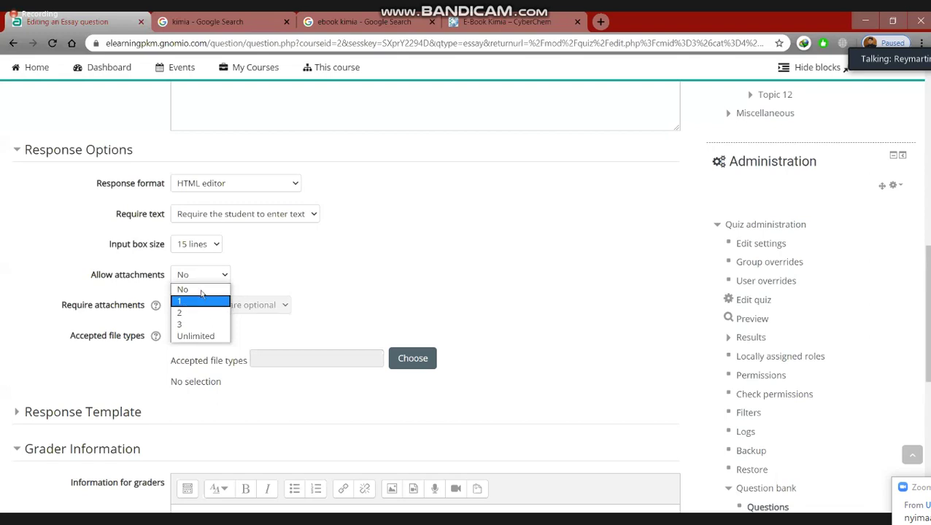
{"action": "left_click", "coordinate": [224, 247]}
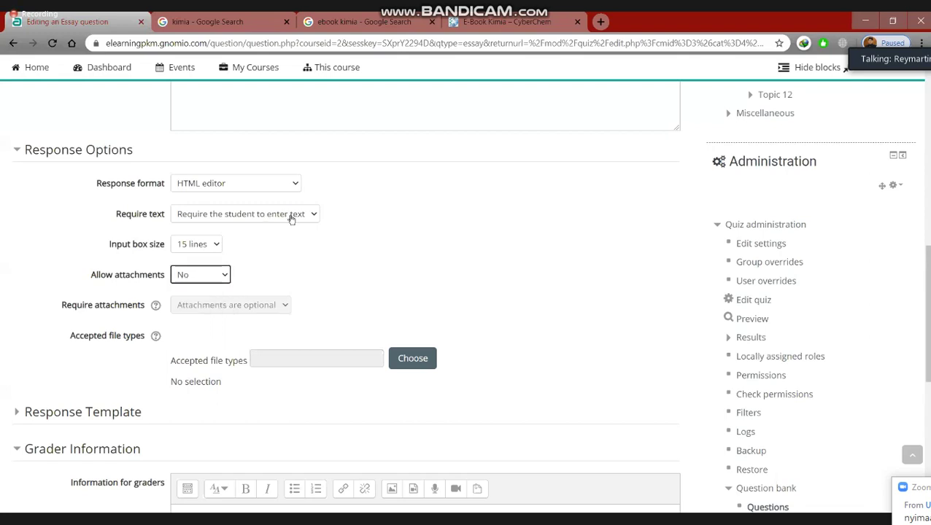
{"action": "scroll", "coordinate": [285, 230], "scroll_direction": "down", "scroll_amount": 2}
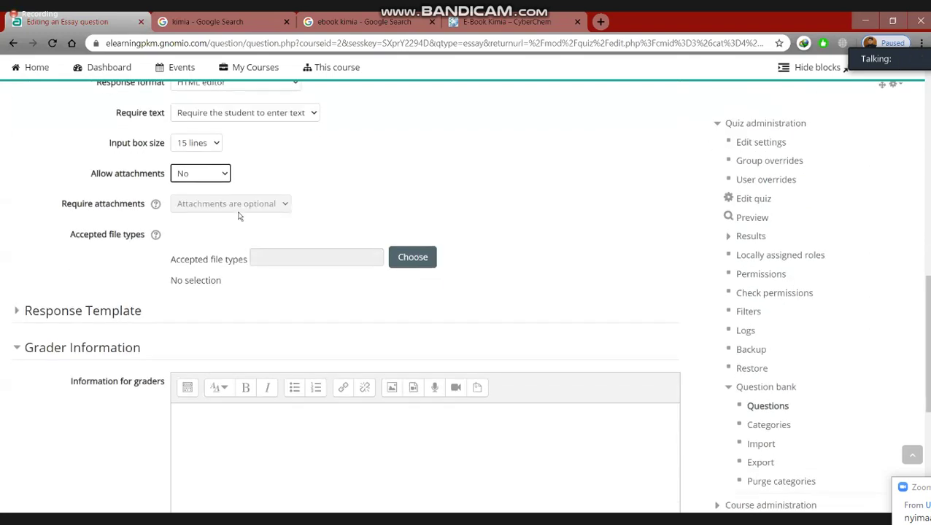
{"action": "scroll", "coordinate": [155, 267], "scroll_direction": "up", "scroll_amount": 1}
{"action": "scroll", "coordinate": [155, 266], "scroll_direction": "up", "scroll_amount": 1}
{"action": "left_click", "coordinate": [203, 274]}
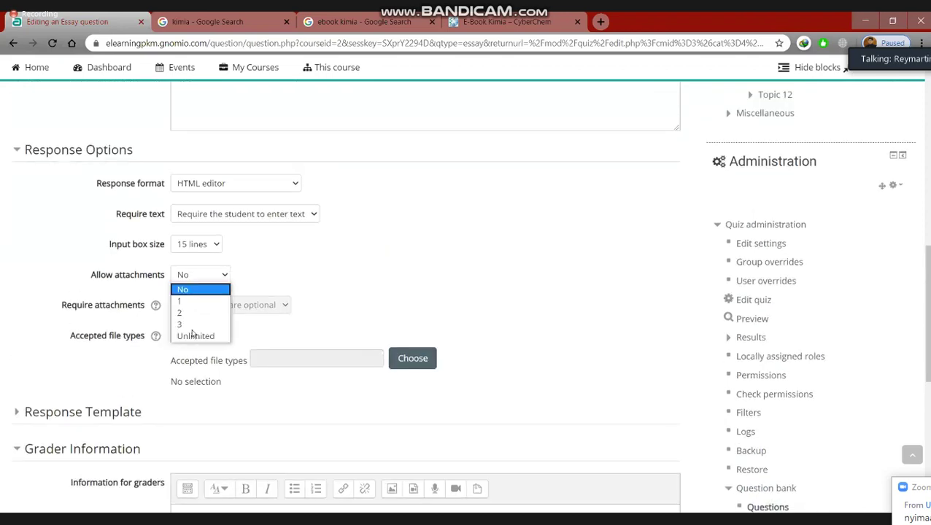
{"action": "left_click", "coordinate": [190, 324]}
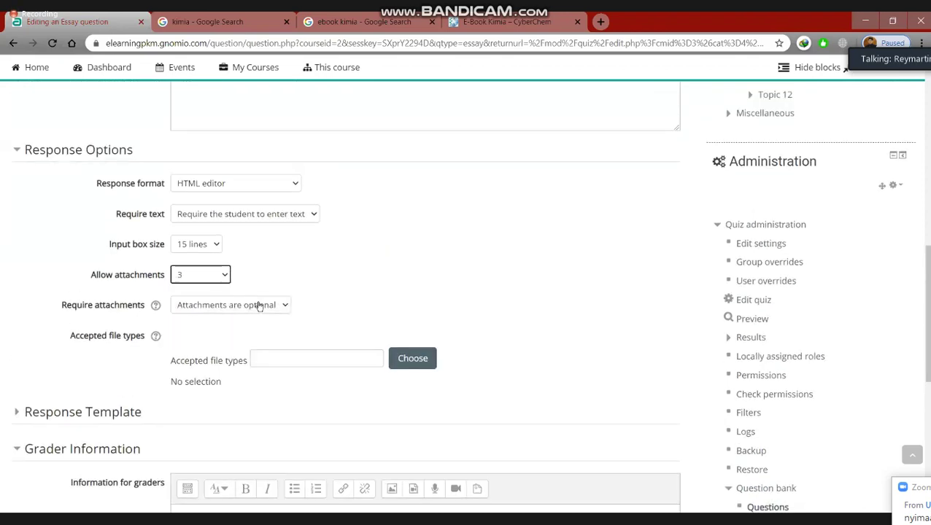
Step: Check the choices for required attachments and set the allowed attachments back to No
{"action": "left_click", "coordinate": [276, 306]}
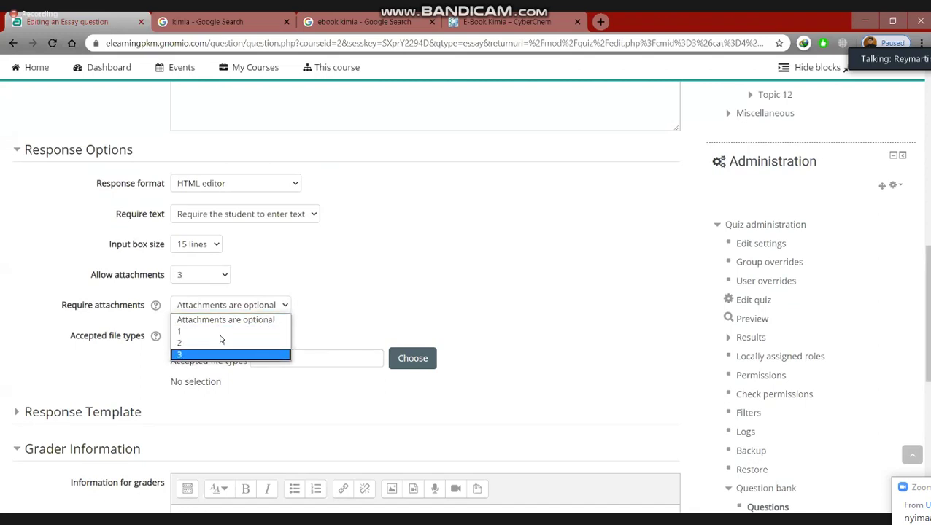
{"action": "left_click", "coordinate": [197, 293]}
{"action": "left_click", "coordinate": [198, 275]}
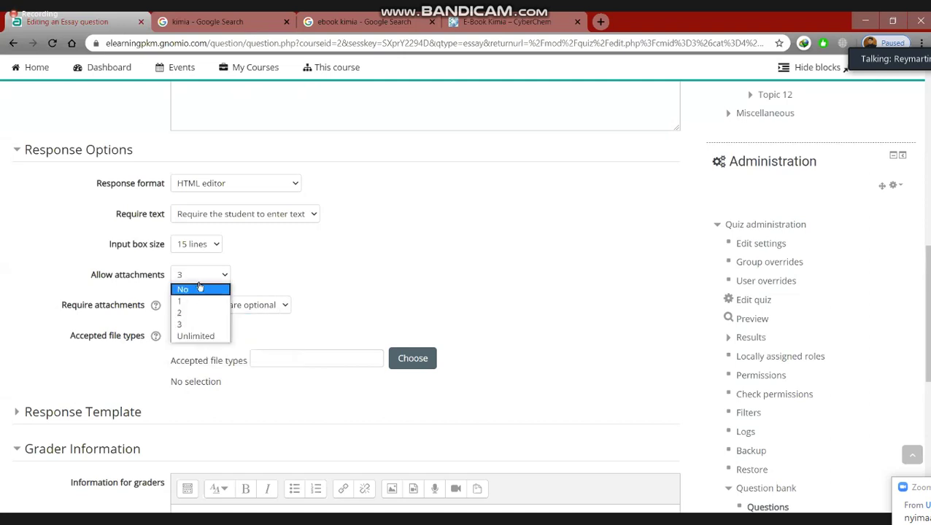
{"action": "left_click", "coordinate": [199, 288]}
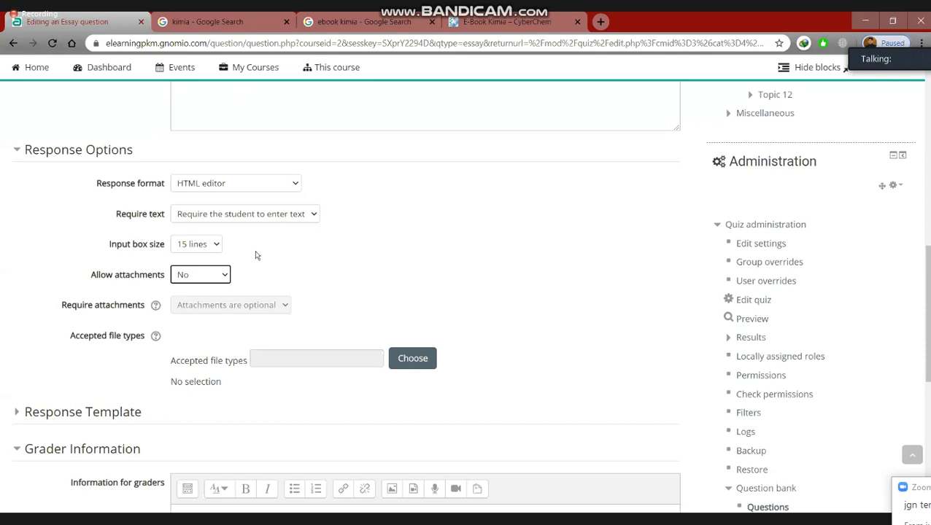
Step: Collapse the essay's response options and examine the Response Template and Grader Information sections
{"action": "scroll", "coordinate": [104, 208], "scroll_direction": "down", "scroll_amount": 2}
{"action": "scroll", "coordinate": [104, 208], "scroll_direction": "up", "scroll_amount": 2}
{"action": "left_click", "coordinate": [59, 154]}
{"action": "left_click", "coordinate": [51, 191]}
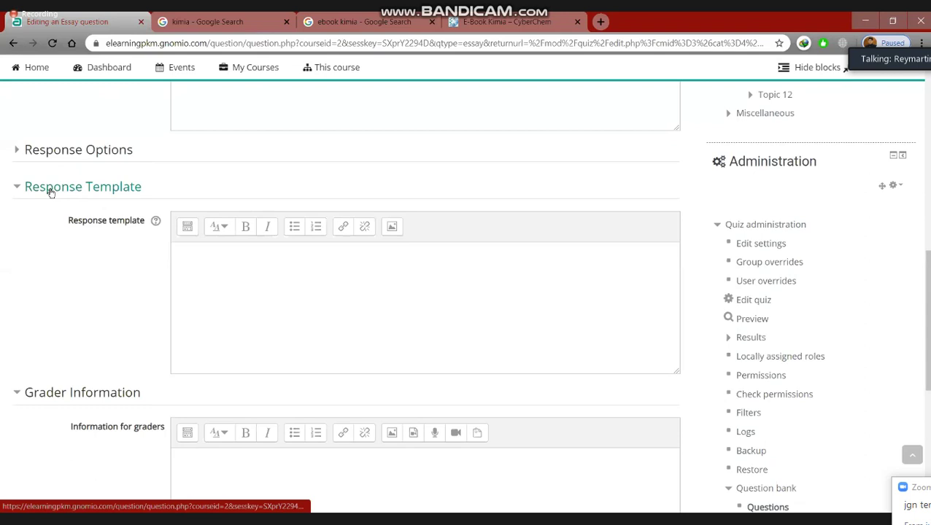
{"action": "scroll", "coordinate": [110, 219], "scroll_direction": "down", "scroll_amount": 2}
{"action": "scroll", "coordinate": [135, 249], "scroll_direction": "up", "scroll_amount": 2}
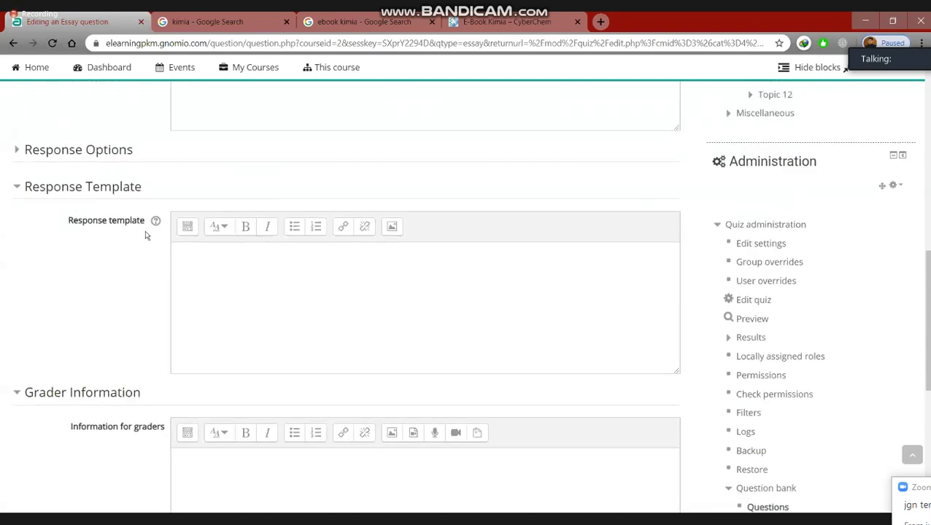
{"action": "scroll", "coordinate": [216, 223], "scroll_direction": "down", "scroll_amount": 2}
{"action": "scroll", "coordinate": [194, 287], "scroll_direction": "up", "scroll_amount": 4}
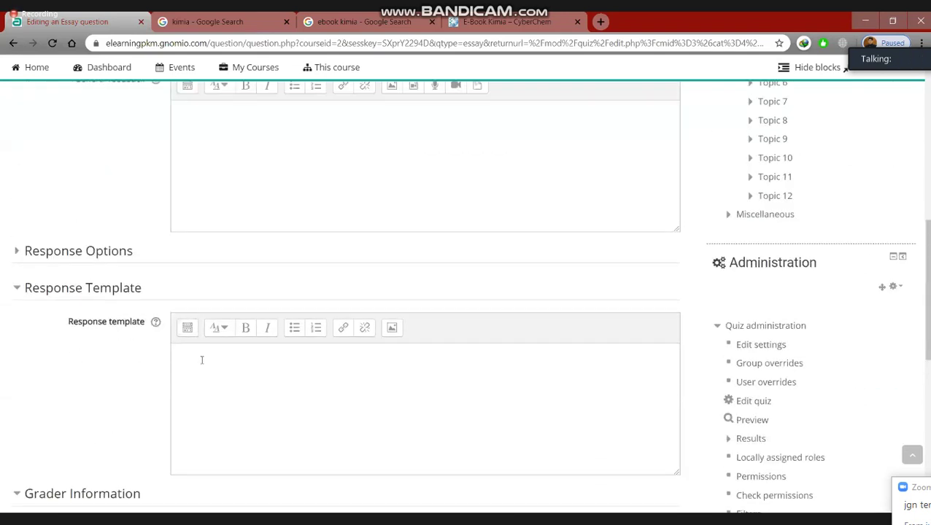
{"action": "left_click", "coordinate": [203, 360]}
{"action": "left_click", "coordinate": [84, 288]}
{"action": "scroll", "coordinate": [91, 237], "scroll_direction": "down", "scroll_amount": 1}
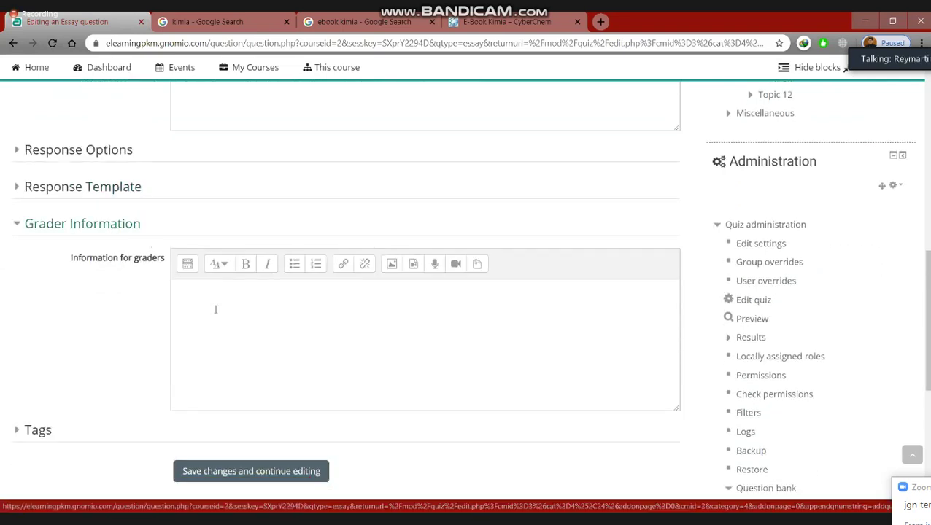
{"action": "left_click", "coordinate": [104, 188]}
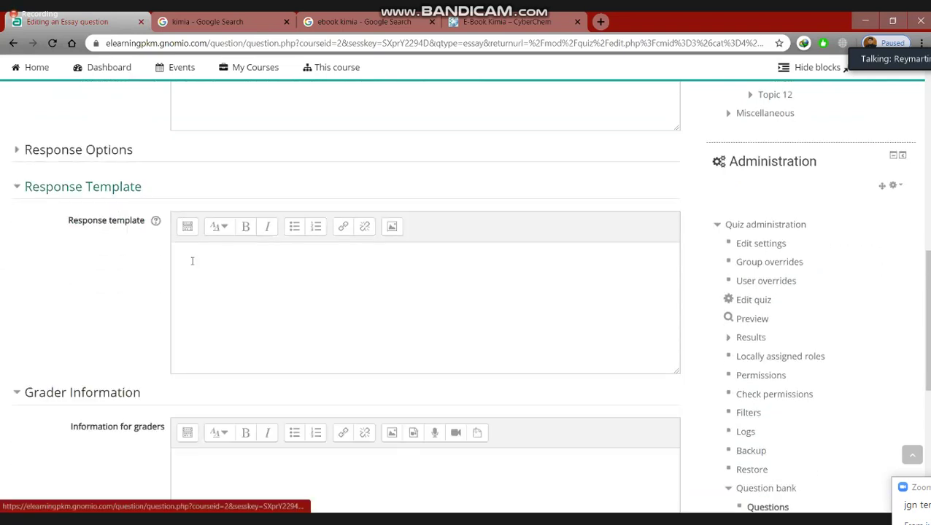
{"action": "scroll", "coordinate": [197, 292], "scroll_direction": "down", "scroll_amount": 1}
{"action": "scroll", "coordinate": [206, 343], "scroll_direction": "up", "scroll_amount": 2}
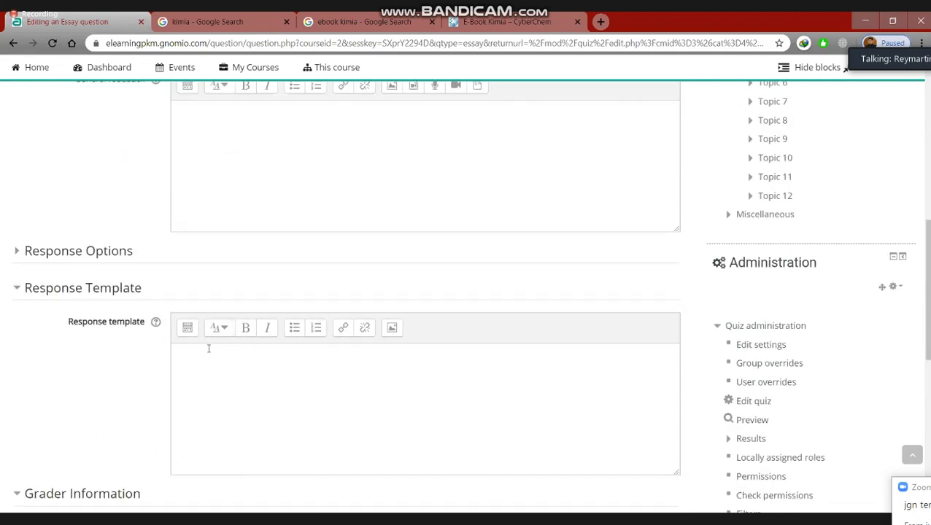
{"action": "left_click", "coordinate": [108, 284]}
Step: Check the Tags section and save the essay question Nomor 2 to the quiz
{"action": "scroll", "coordinate": [68, 224], "scroll_direction": "down", "scroll_amount": 4}
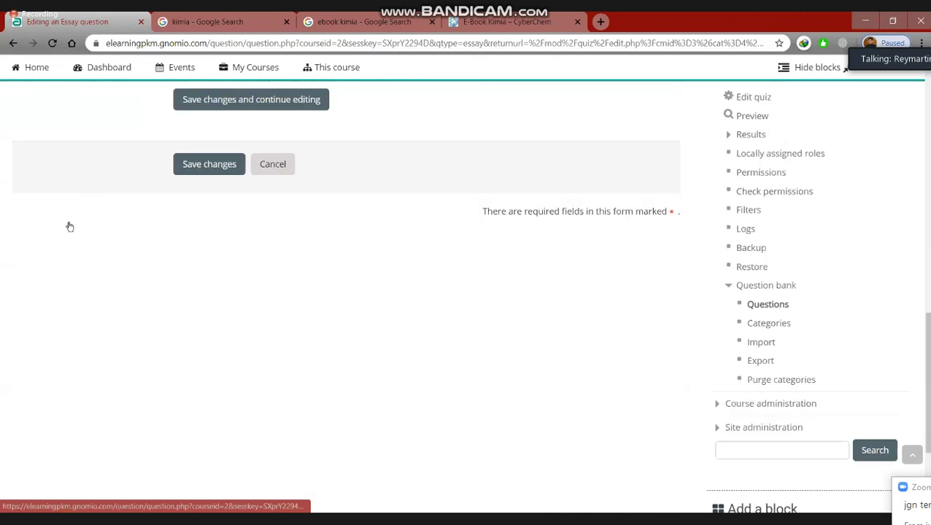
{"action": "scroll", "coordinate": [31, 259], "scroll_direction": "up", "scroll_amount": 3}
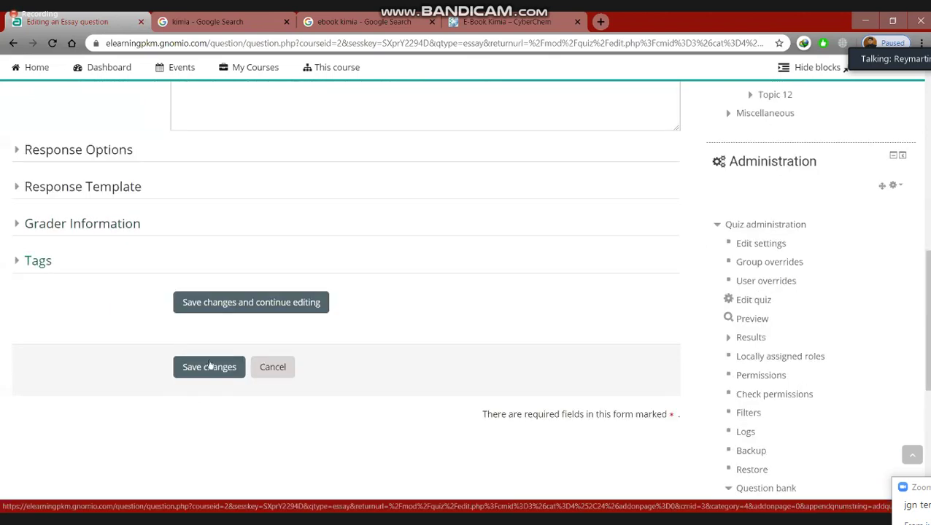
{"action": "left_click", "coordinate": [42, 263]}
{"action": "left_click", "coordinate": [42, 264]}
{"action": "left_click", "coordinate": [200, 363]}
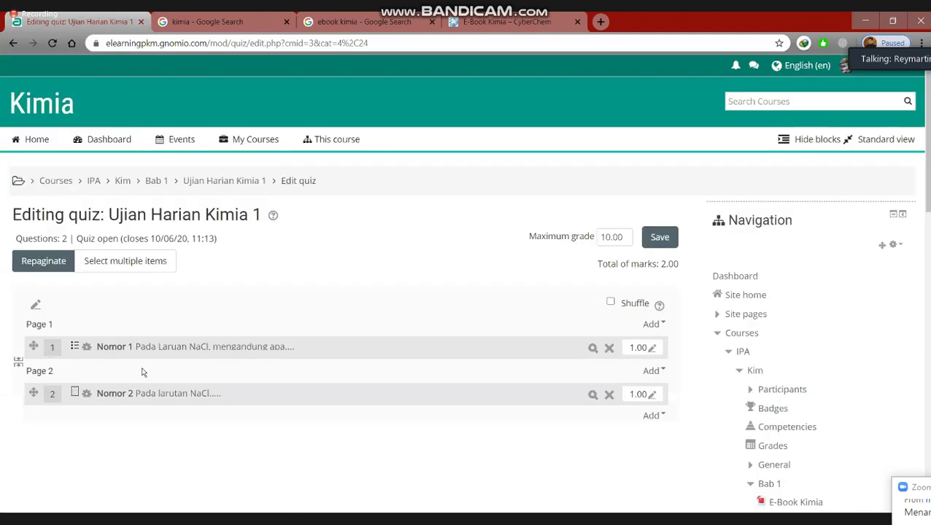
Step: Review the two questions in Ujian Harian Kimia 1 and save the quiz with a maximum grade of 10.00
{"action": "scroll", "coordinate": [74, 223], "scroll_direction": "down", "scroll_amount": 2}
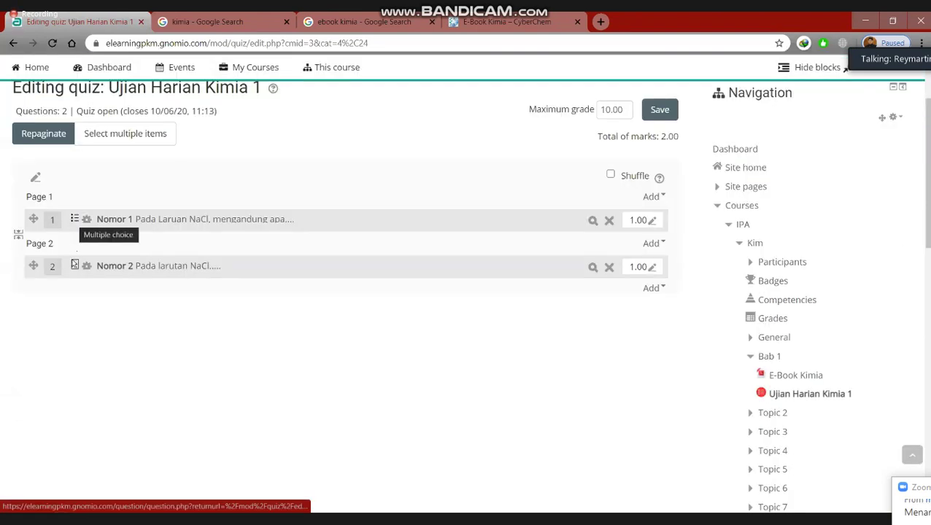
{"action": "scroll", "coordinate": [642, 238], "scroll_direction": "up", "scroll_amount": 2}
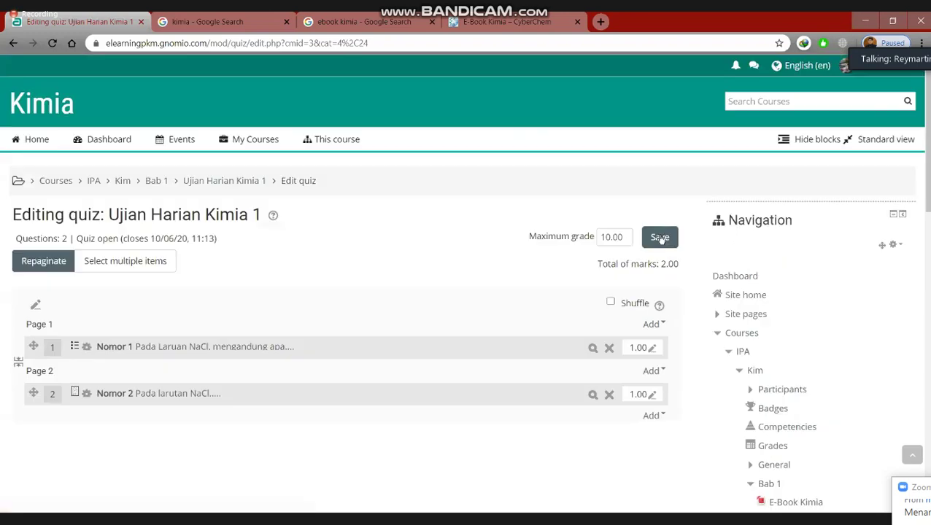
{"action": "left_click", "coordinate": [661, 239]}
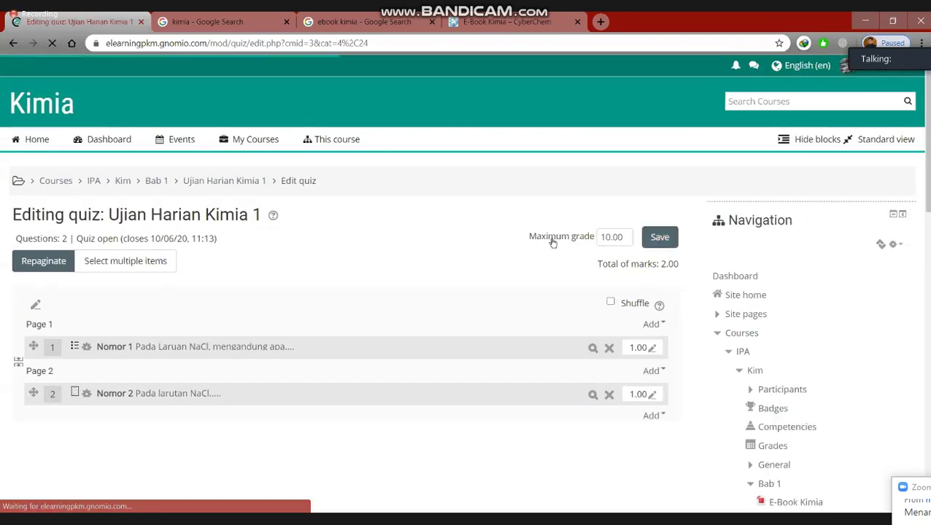
Step: Return to the Kim course page and bring Ujian Harian Kimia 1 under Bab 1 into view
{"action": "scroll", "coordinate": [551, 247], "scroll_direction": "down", "scroll_amount": 3}
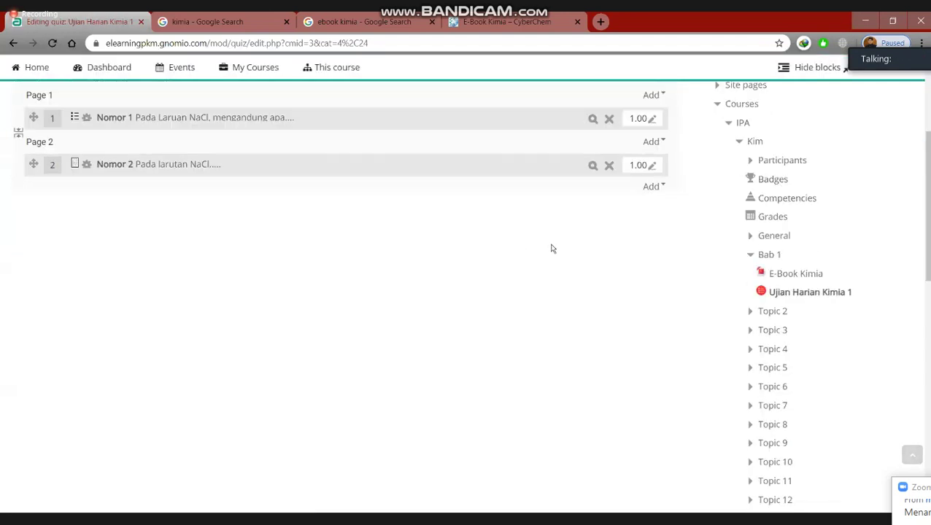
{"action": "scroll", "coordinate": [753, 250], "scroll_direction": "up", "scroll_amount": 1}
{"action": "left_click", "coordinate": [756, 244]}
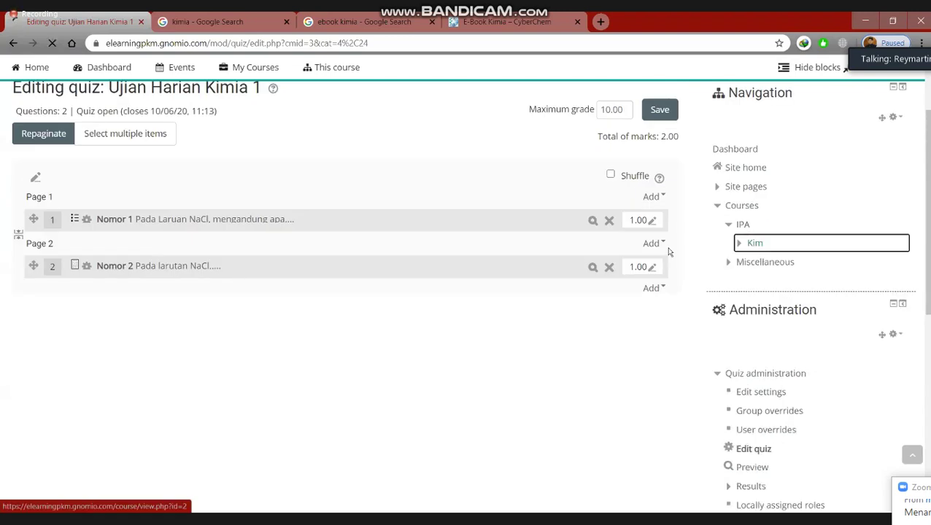
{"action": "scroll", "coordinate": [133, 358], "scroll_direction": "down", "scroll_amount": 3}
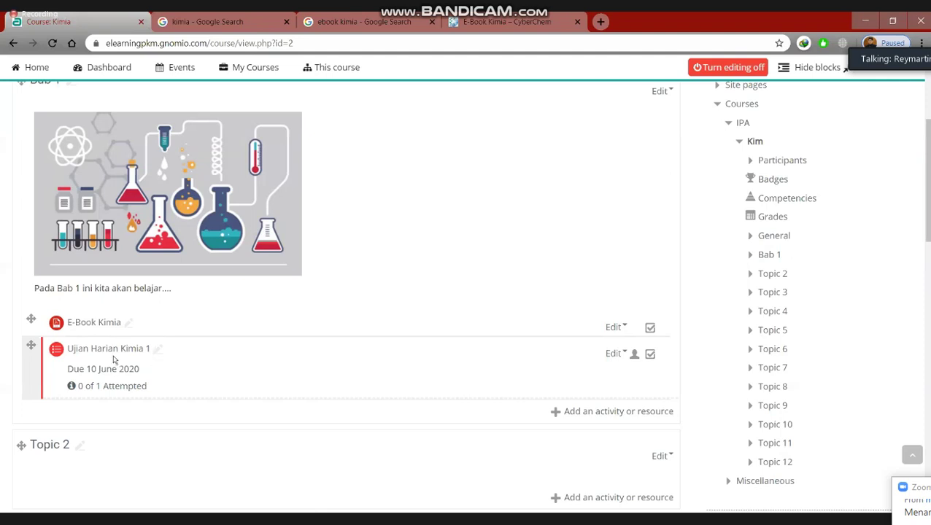
Step: Log out of the current account from the Kimia course and open the site's login page
{"action": "scroll", "coordinate": [518, 325], "scroll_direction": "up", "scroll_amount": 3}
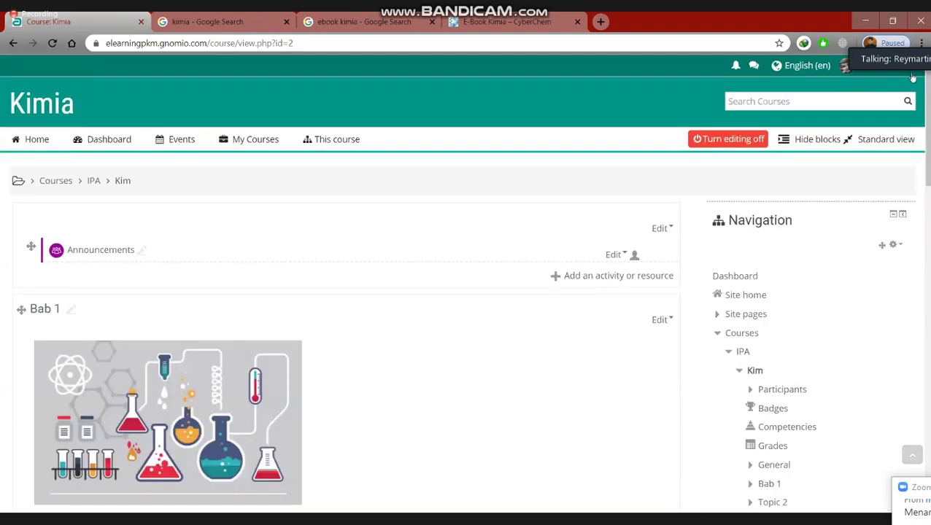
{"action": "left_click", "coordinate": [846, 65]}
{"action": "left_click", "coordinate": [826, 200]}
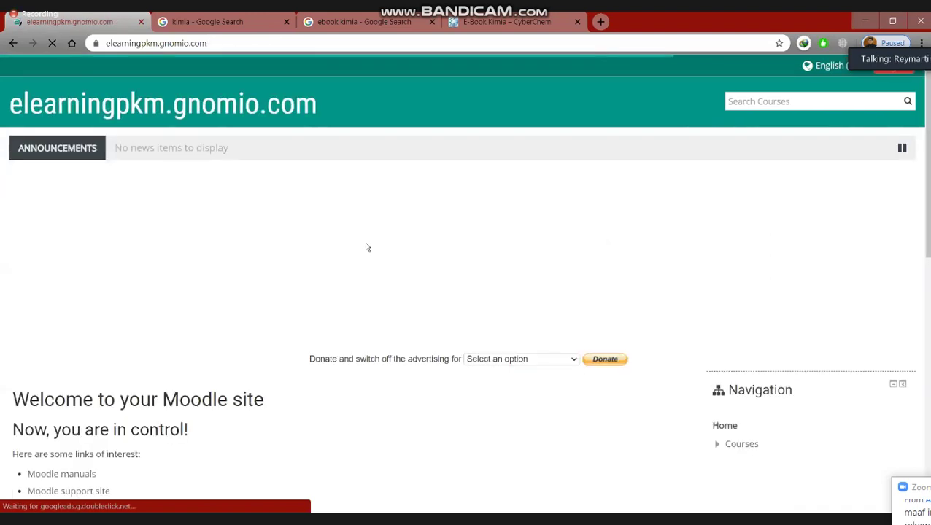
{"action": "left_click", "coordinate": [891, 69]}
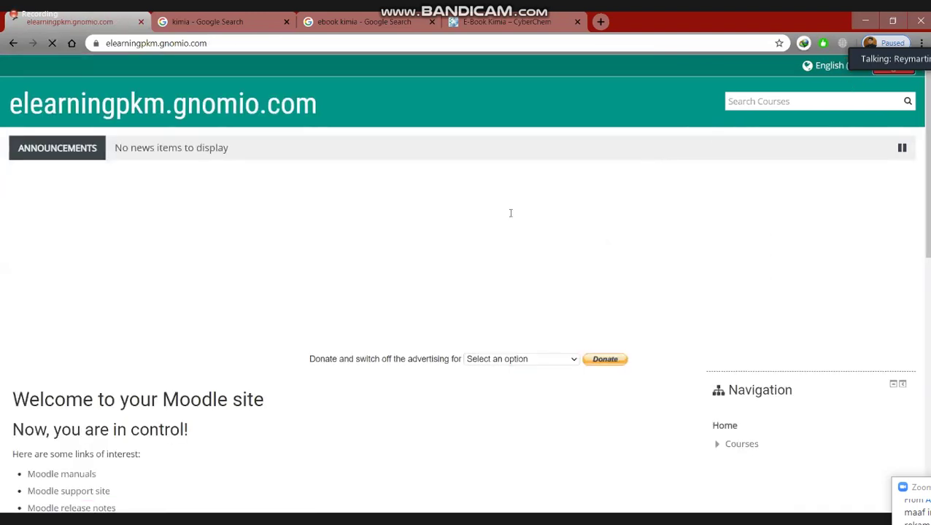
Step: Log in to the site with the username siswa and the account password
{"action": "left_click", "coordinate": [499, 214]}
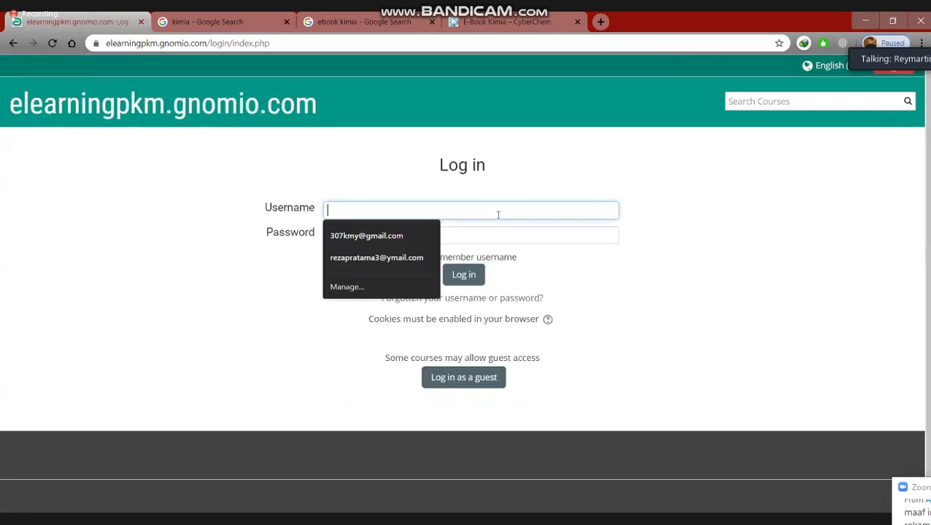
{"action": "type", "text": "s"}
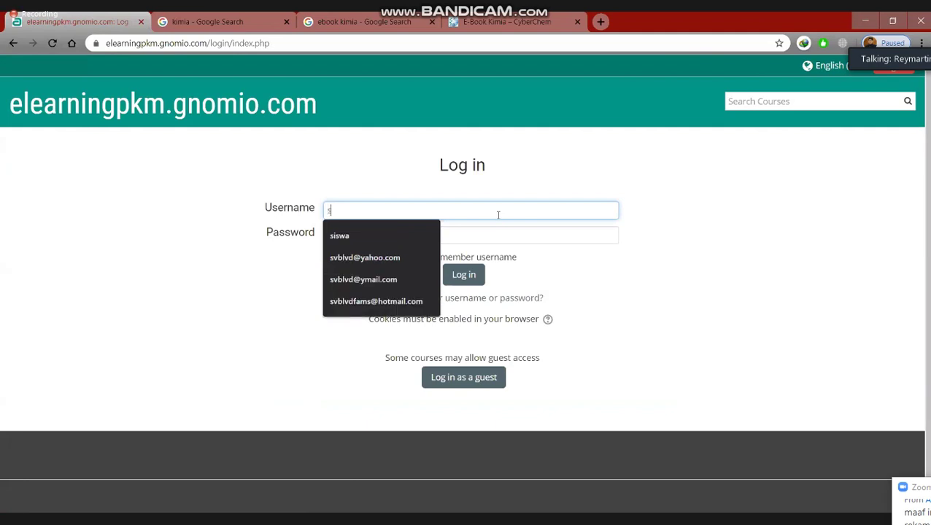
{"action": "type", "text": "iswa"}
{"action": "key", "text": "Tab"}
{"action": "type", "text": "•••"}
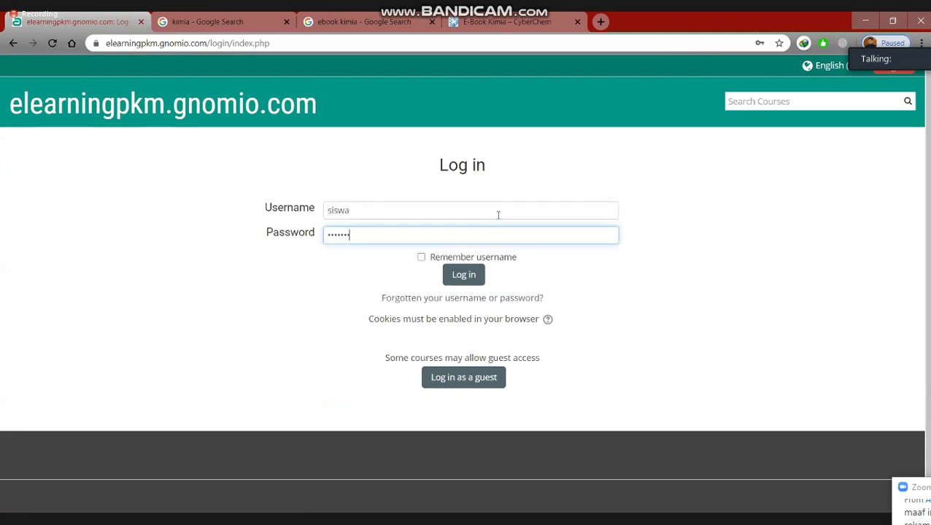
{"action": "type", "text": "•••••••"}
{"action": "key", "text": "Return"}
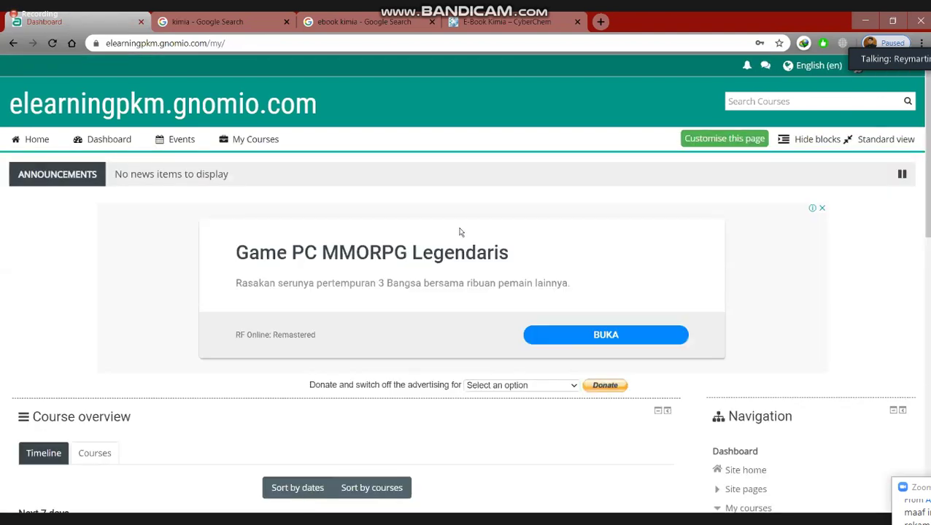
Step: Open the Kim course from the student's dashboard and examine the E-Book Kimia and Ujian Harian Kimia 1 entries under Bab 1
{"action": "scroll", "coordinate": [735, 303], "scroll_direction": "down", "scroll_amount": 3}
{"action": "left_click", "coordinate": [743, 299]}
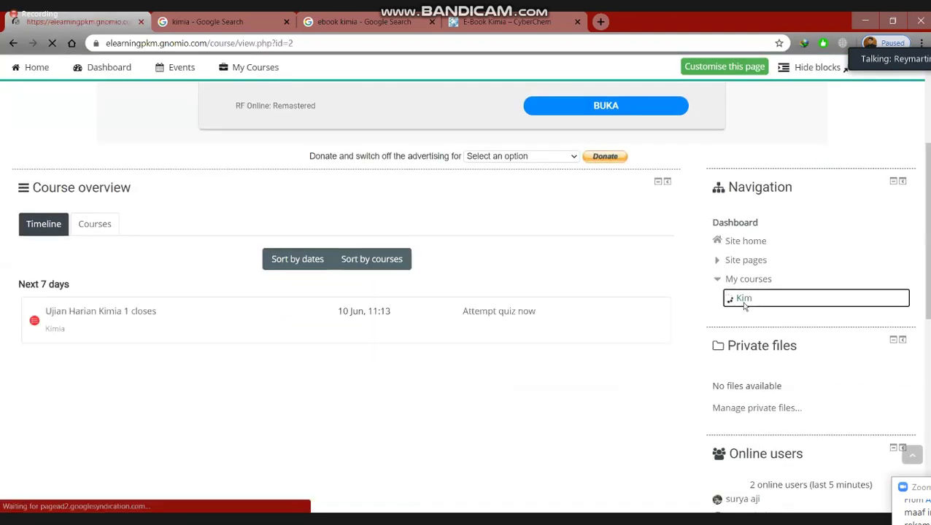
{"action": "scroll", "coordinate": [94, 245], "scroll_direction": "down", "scroll_amount": 3}
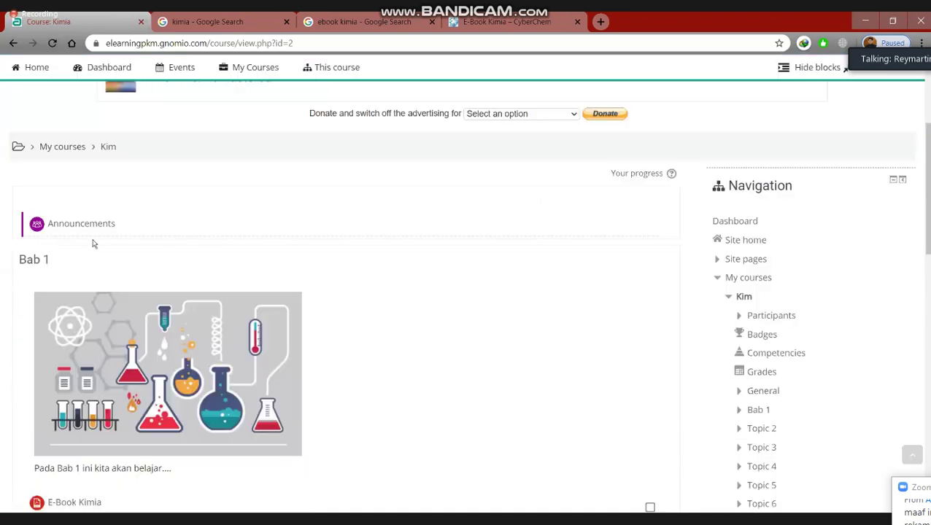
{"action": "scroll", "coordinate": [93, 244], "scroll_direction": "down", "scroll_amount": 3}
{"action": "scroll", "coordinate": [264, 311], "scroll_direction": "up", "scroll_amount": 3}
{"action": "scroll", "coordinate": [389, 293], "scroll_direction": "down", "scroll_amount": 1}
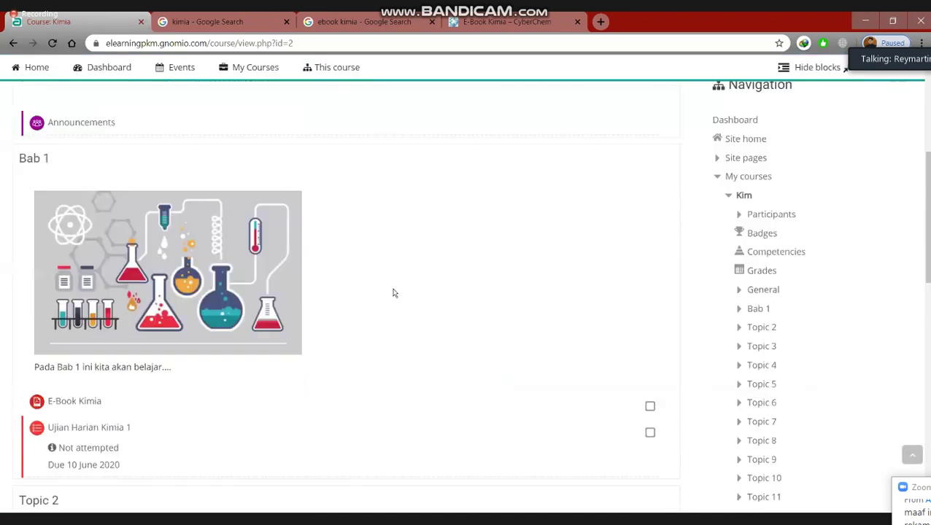
{"action": "scroll", "coordinate": [94, 250], "scroll_direction": "up", "scroll_amount": 3}
{"action": "scroll", "coordinate": [93, 241], "scroll_direction": "down", "scroll_amount": 5}
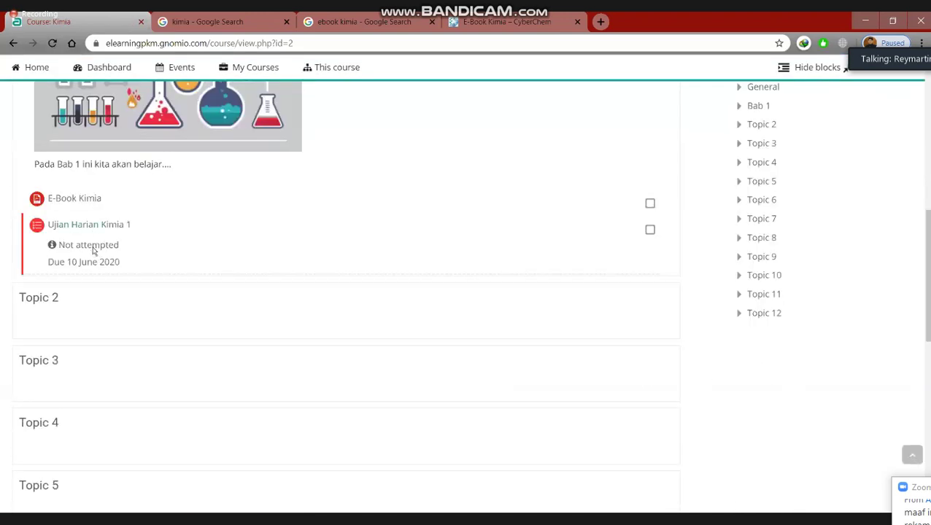